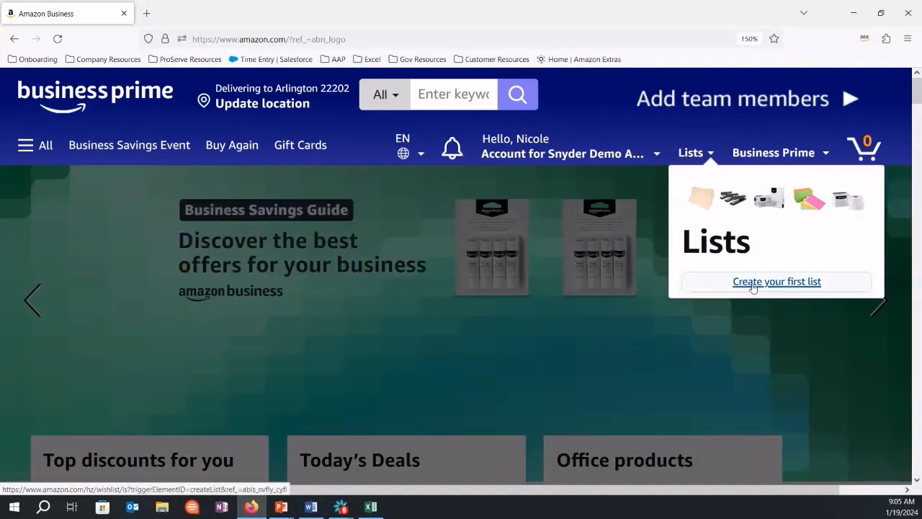
# Start creating a list, sign in with the account password, and decline saving the password in the browser
pyautogui.click(752, 287)
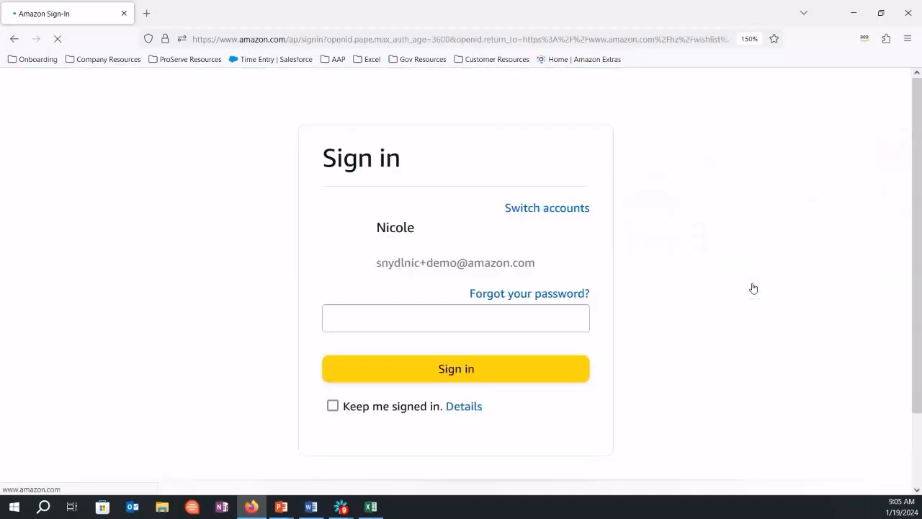
pyautogui.write('••••••••••••')
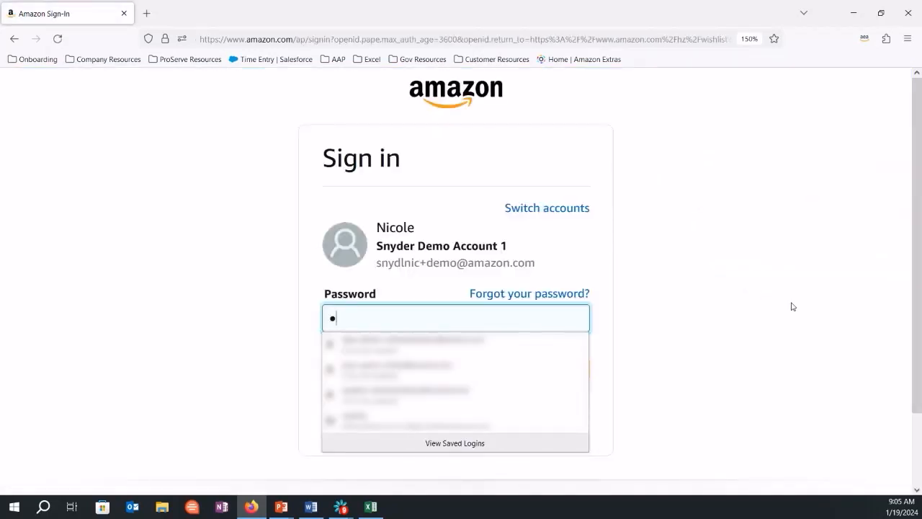
pyautogui.press('Return')
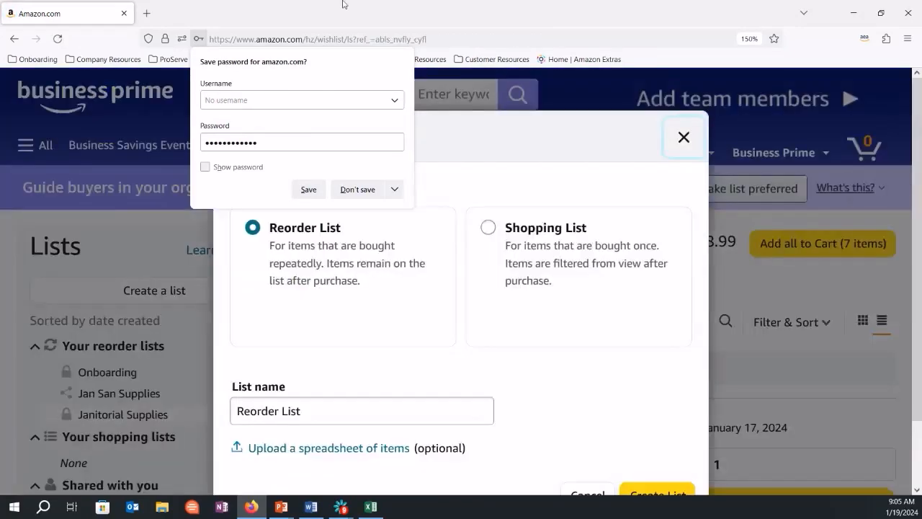
pyautogui.click(357, 189)
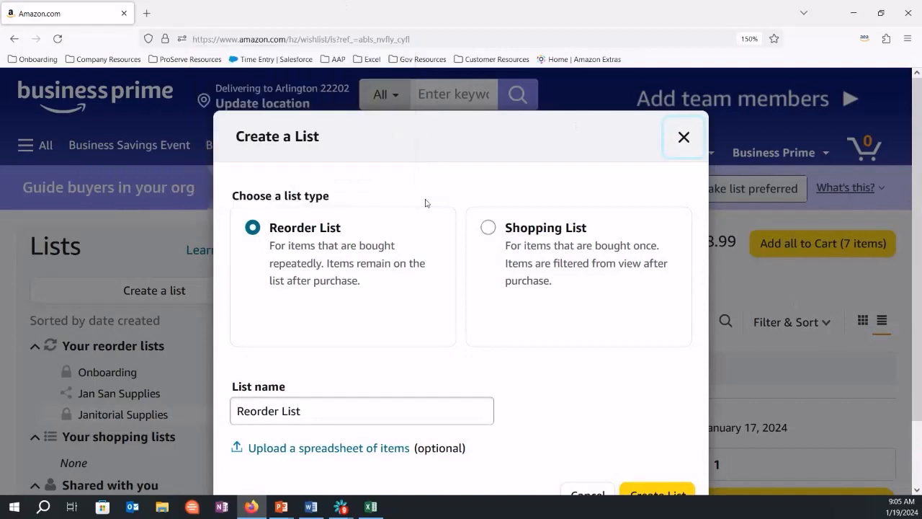
# Create a Reorder List named "Jan San Supplies"
pyautogui.scroll(-2, 798, 230)
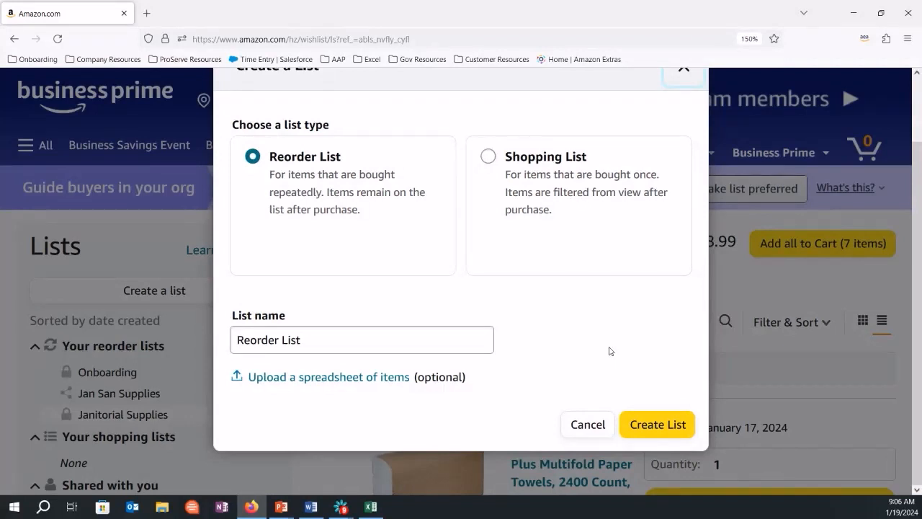
pyautogui.tripleClick(377, 335)
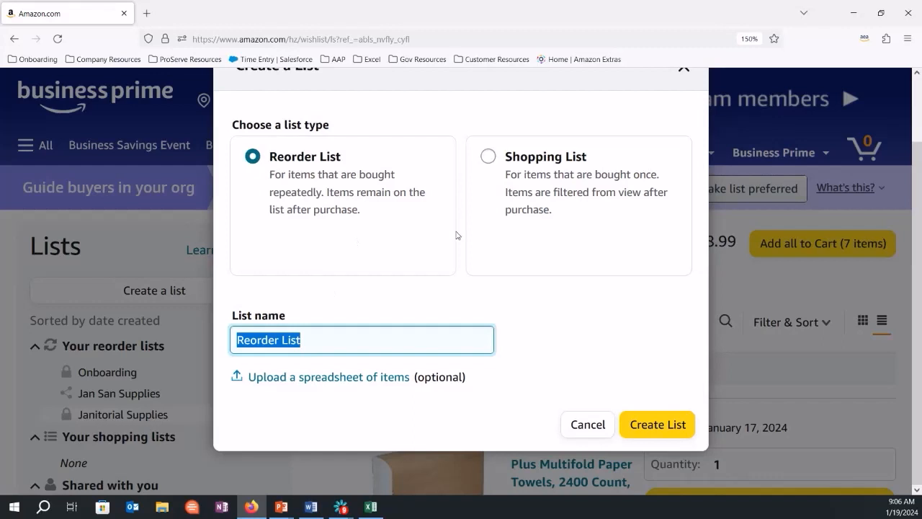
pyautogui.write('Jan')
pyautogui.click(283, 361)
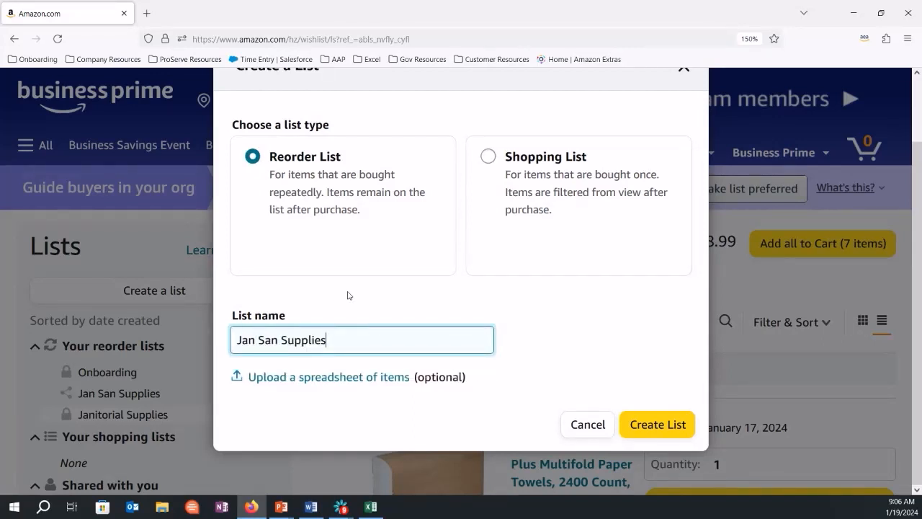
pyautogui.click(646, 432)
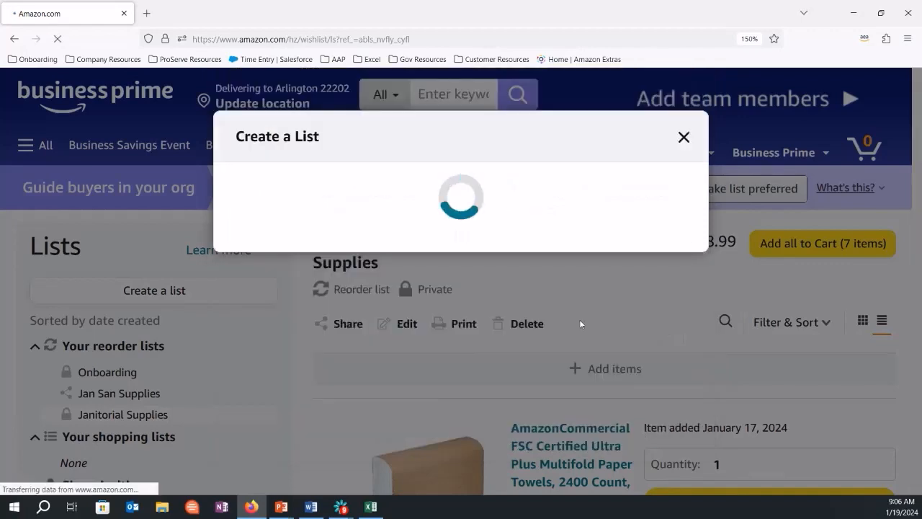
# Look over the product-information options for adding items to the new list, with the page zoomed to 120%
pyautogui.scroll(-5, 609, 268)
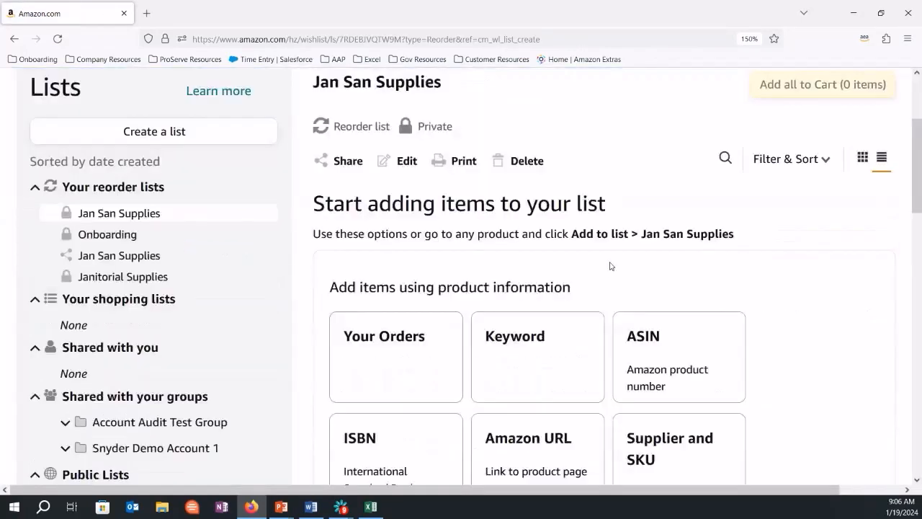
pyautogui.scroll(1, 610, 265)
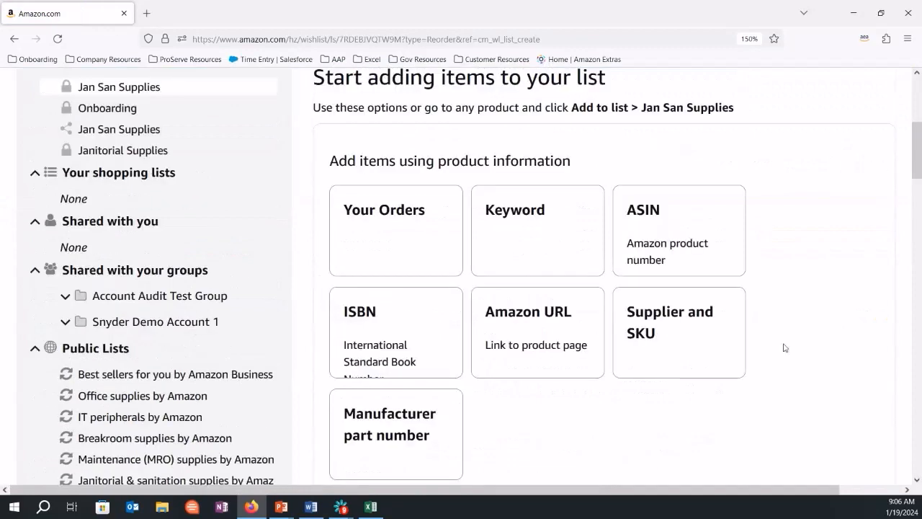
pyautogui.scroll(-1, 783, 348)
pyautogui.scroll(-2, 785, 348)
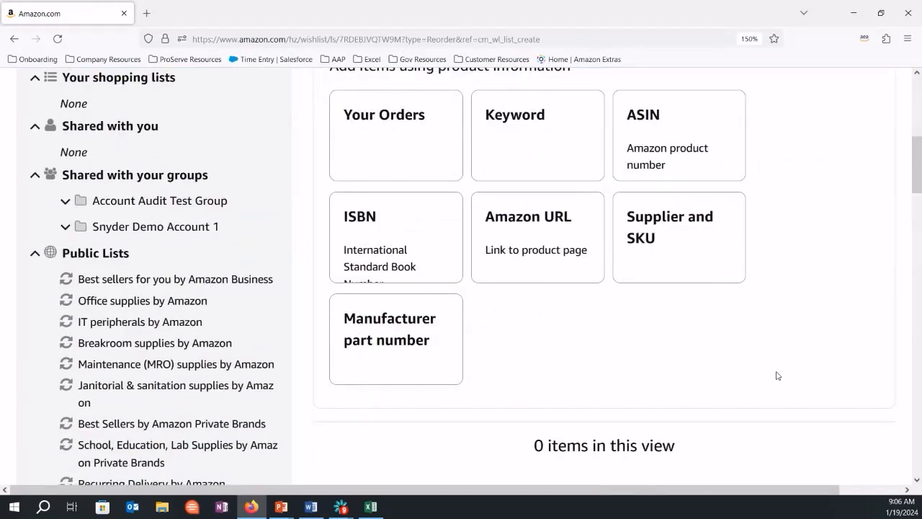
pyautogui.hotkey('ctrl', '-')
pyautogui.hotkey('ctrl', '-')
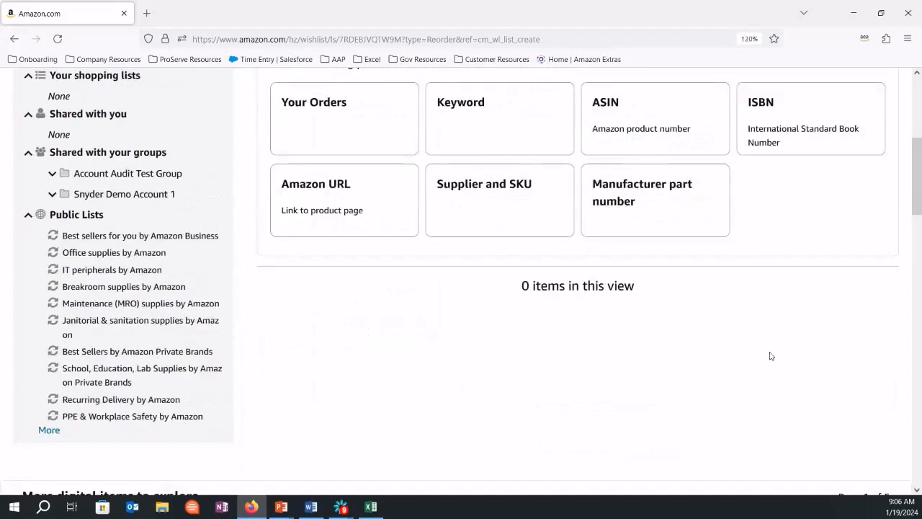
pyautogui.scroll(1, 770, 351)
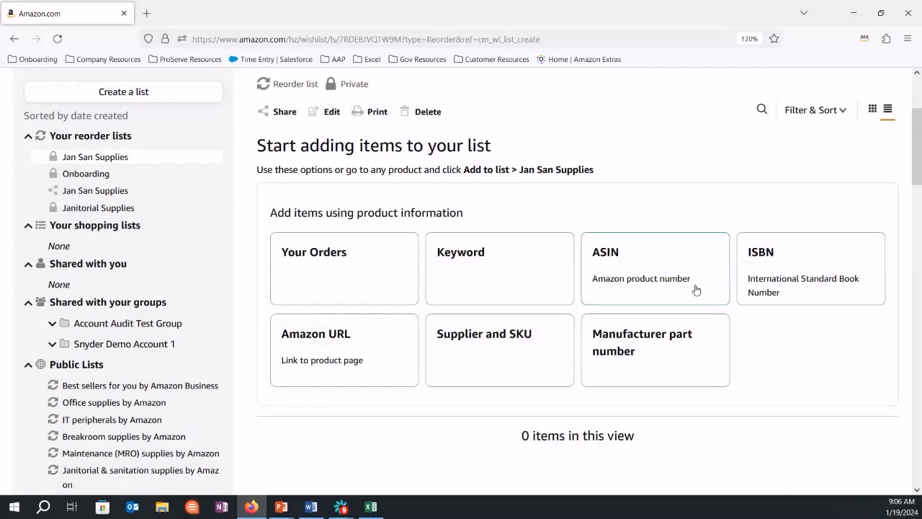
# Review the date ranges offered for adding items from past orders, and close the past orders dialog
pyautogui.click(312, 278)
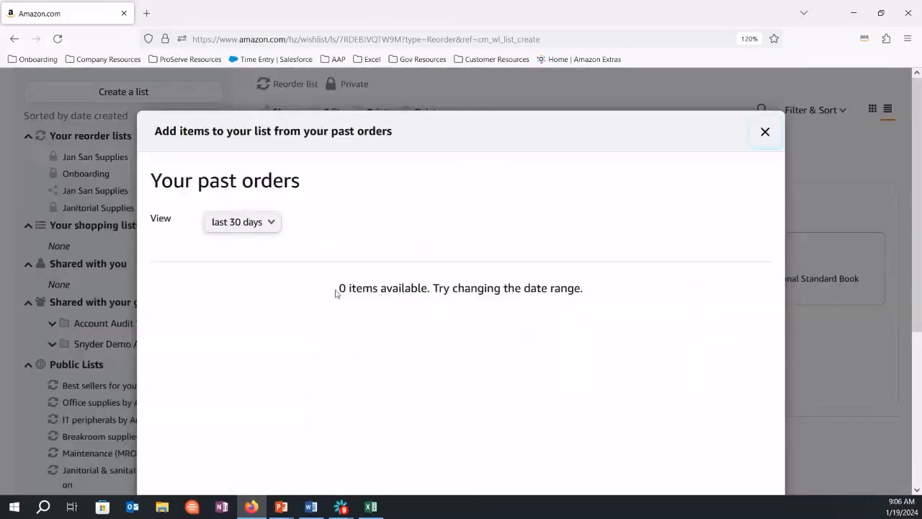
pyautogui.click(225, 224)
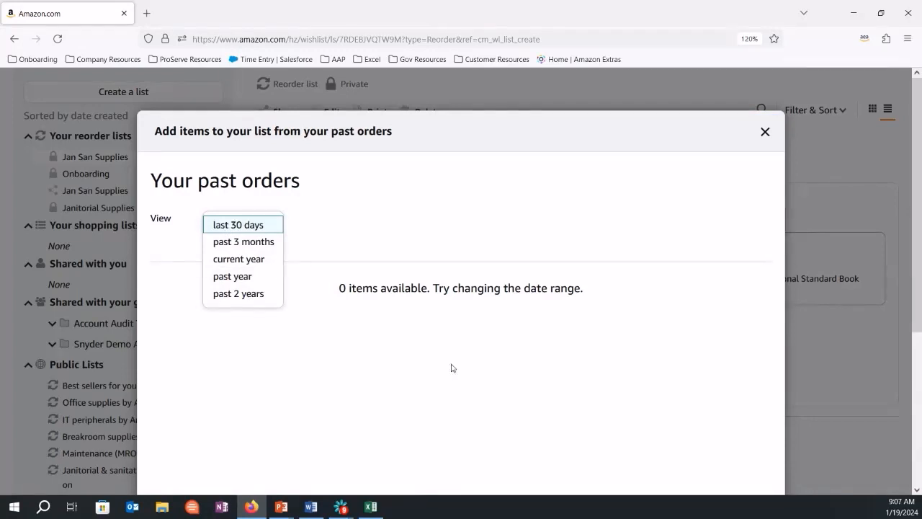
pyautogui.scroll(-3, 676, 349)
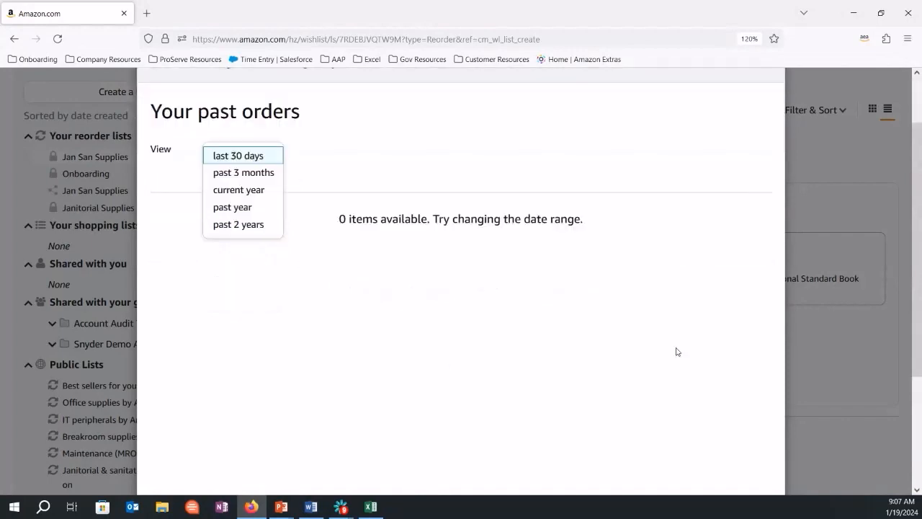
pyautogui.scroll(3, 749, 403)
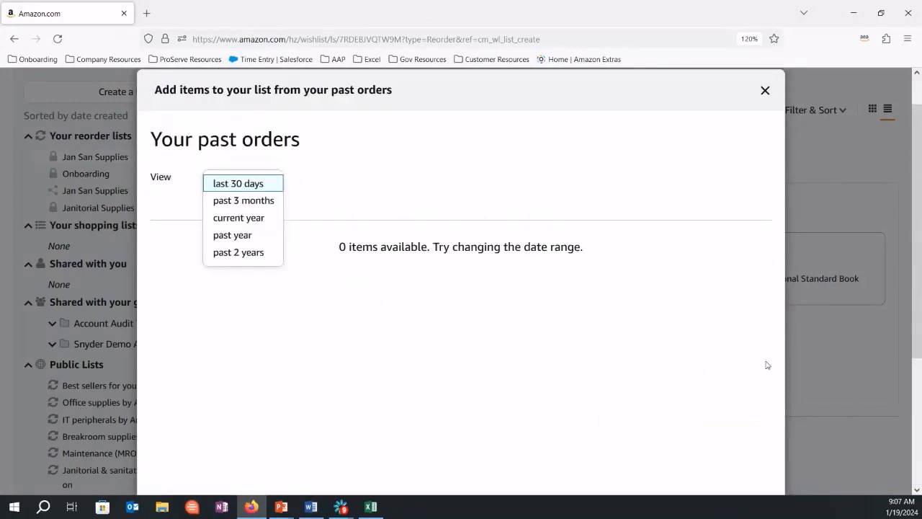
pyautogui.click(764, 92)
# Search by keyword for "paper towels", review the suggested products, and close the results without adding any
pyautogui.click(489, 267)
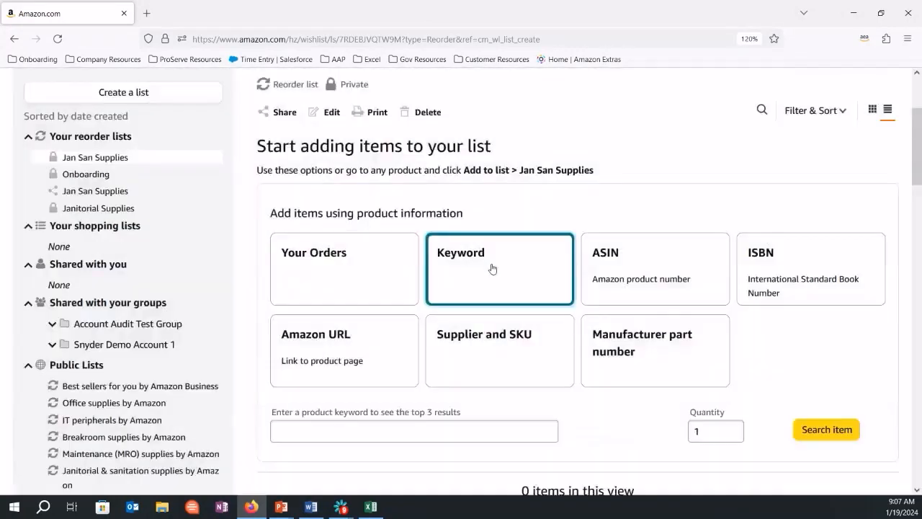
pyautogui.scroll(-1, 734, 370)
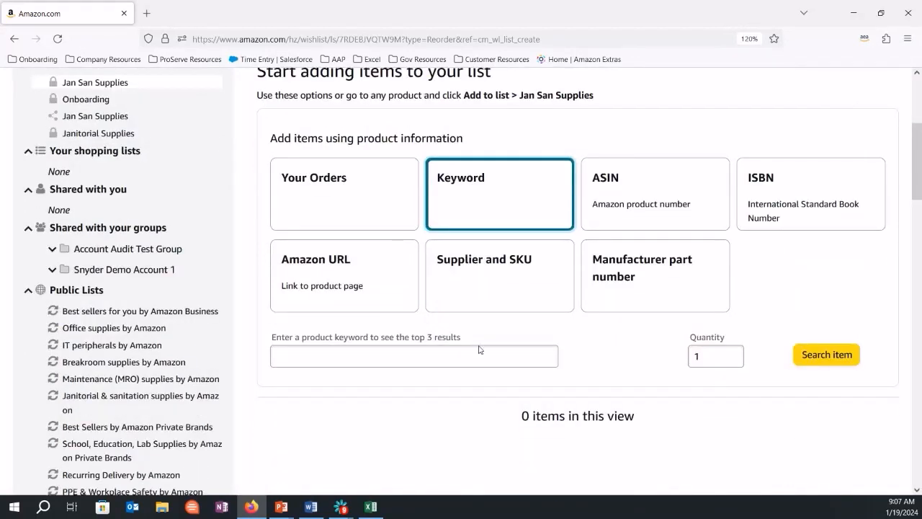
pyautogui.click(439, 353)
pyautogui.write('paper towels')
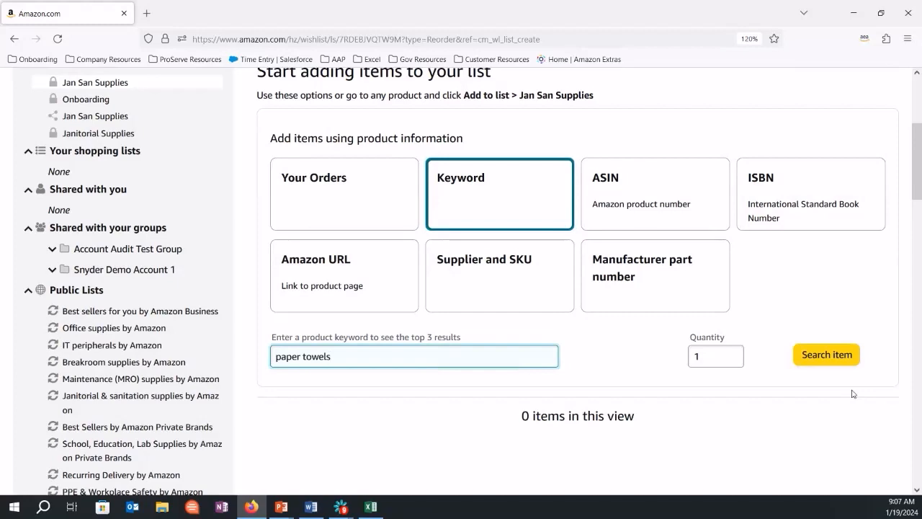
pyautogui.click(806, 353)
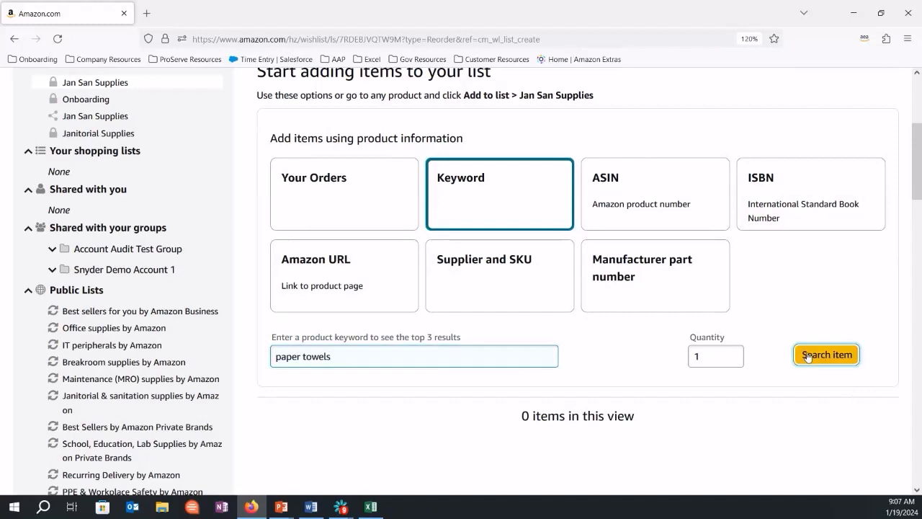
pyautogui.scroll(-4, 459, 267)
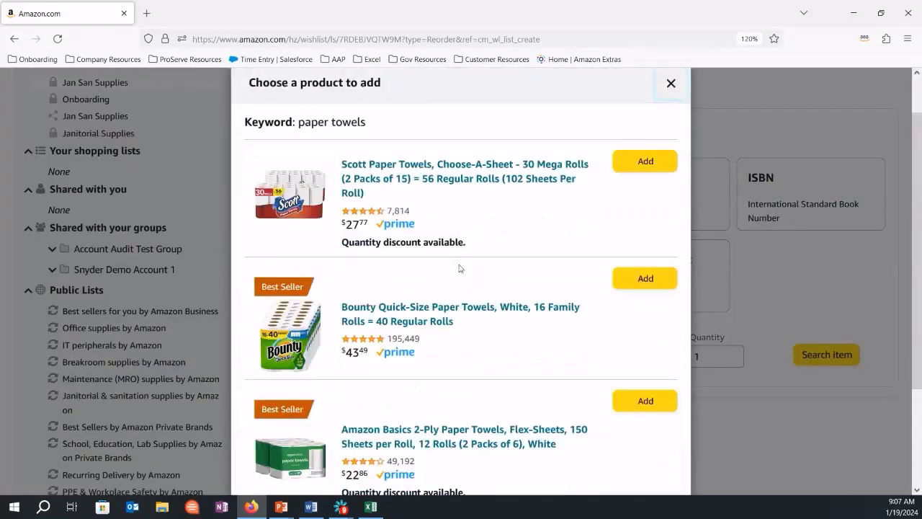
pyautogui.scroll(2, 623, 320)
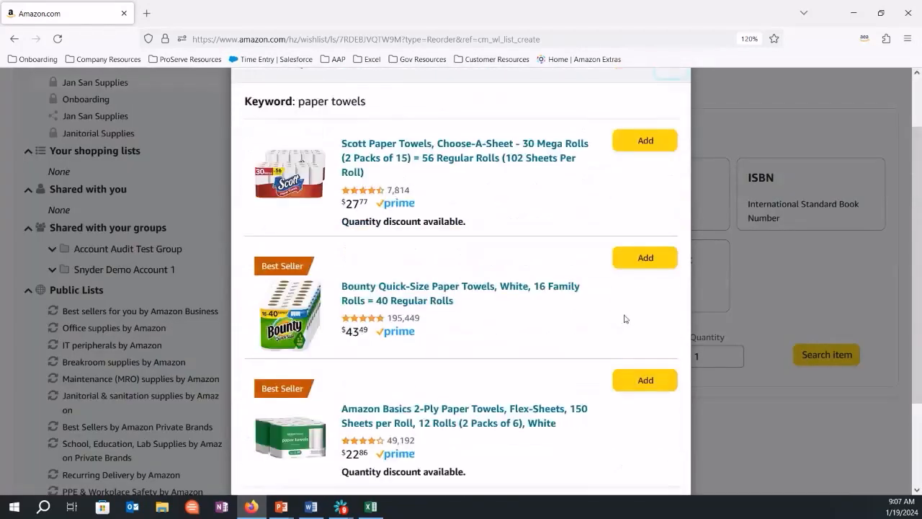
pyautogui.scroll(2, 623, 317)
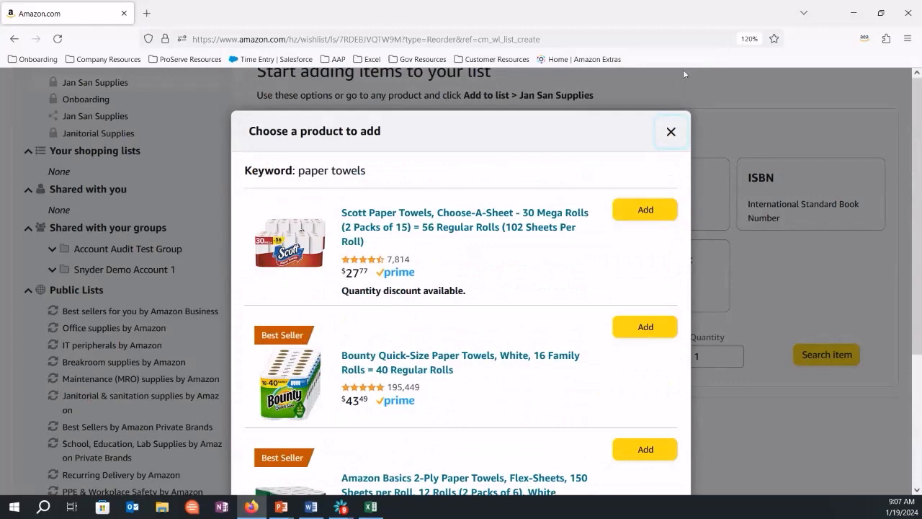
pyautogui.click(679, 138)
# Refine the keyword search to "paper towels under $15" and add the Sparkle Pick-A-Size Paper Towels, Spirited Prints, to the list
pyautogui.click(442, 353)
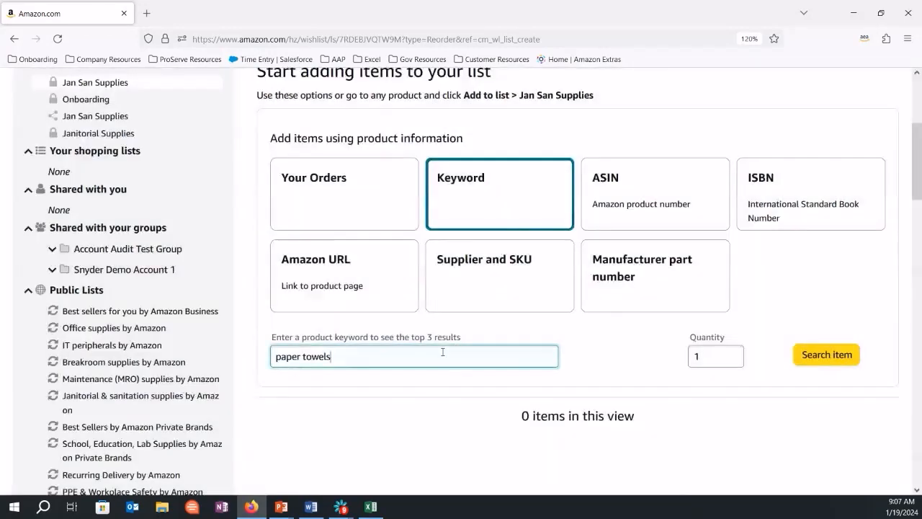
pyautogui.write('under $15')
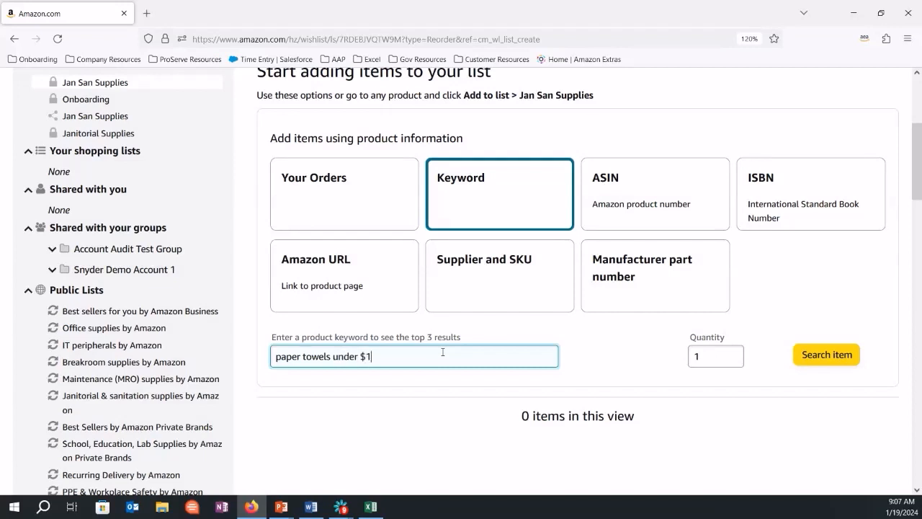
pyautogui.click(821, 358)
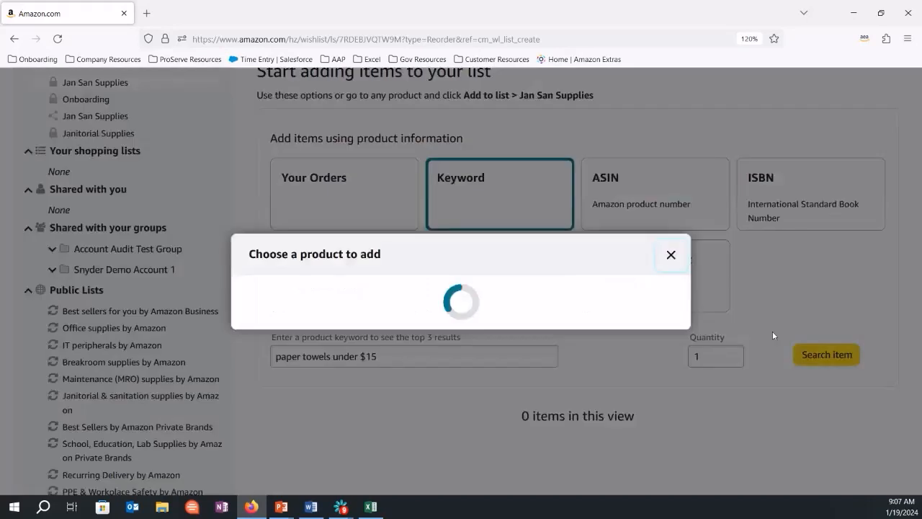
pyautogui.scroll(-2, 427, 305)
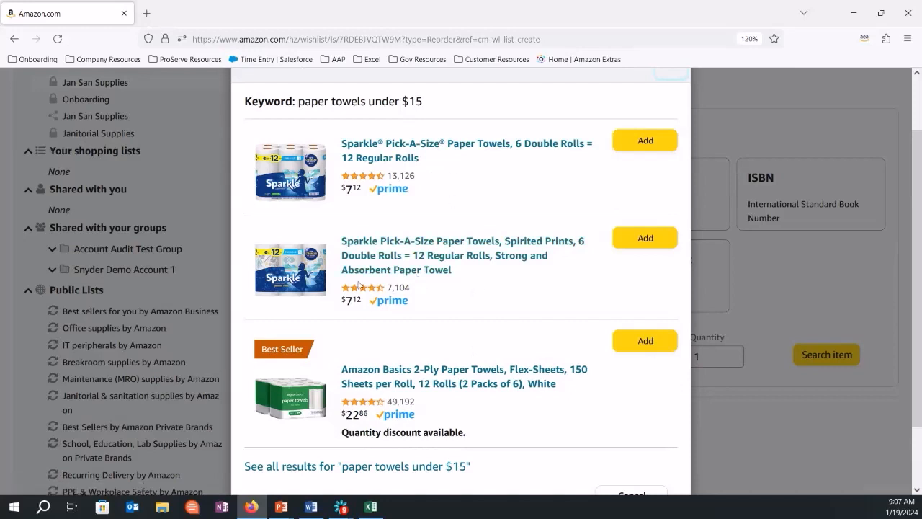
pyautogui.click(662, 247)
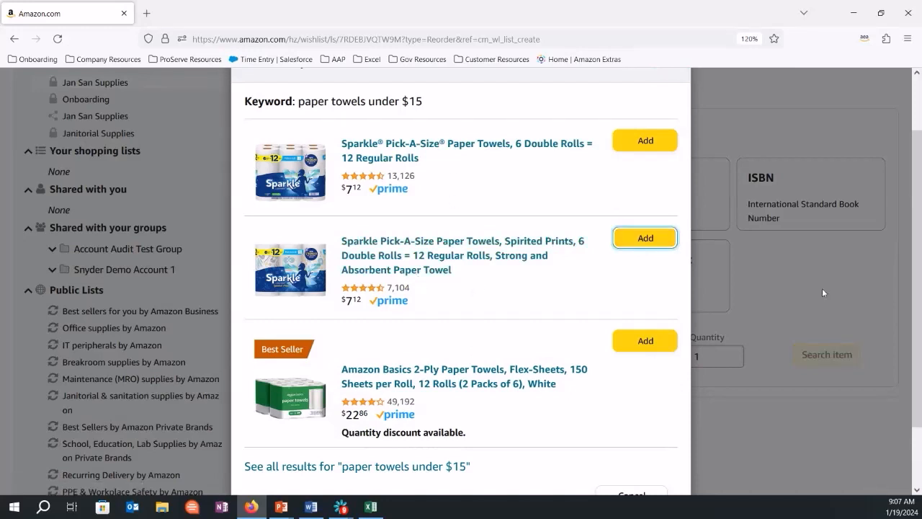
pyautogui.scroll(-2, 785, 261)
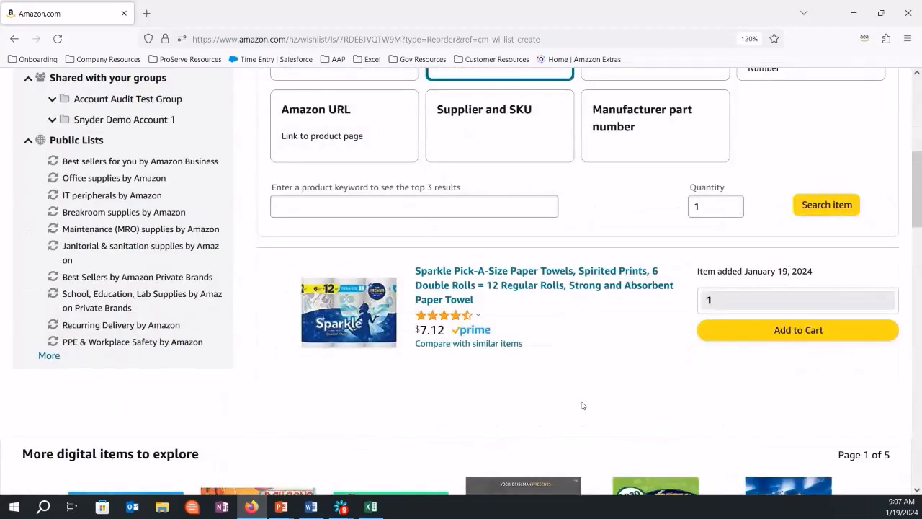
pyautogui.scroll(1, 595, 401)
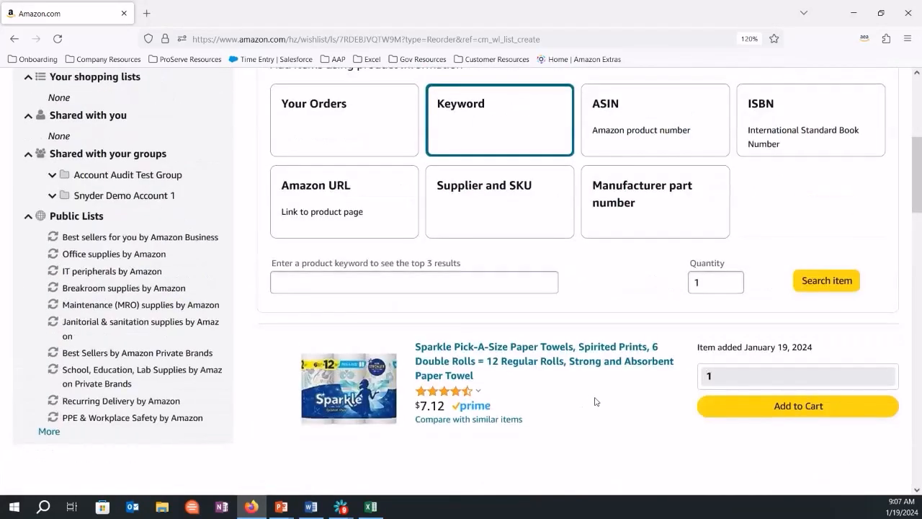
# Examine the entry fields for adding items by Supplier and SKU and by Manufacturer part number
pyautogui.scroll(1, 595, 400)
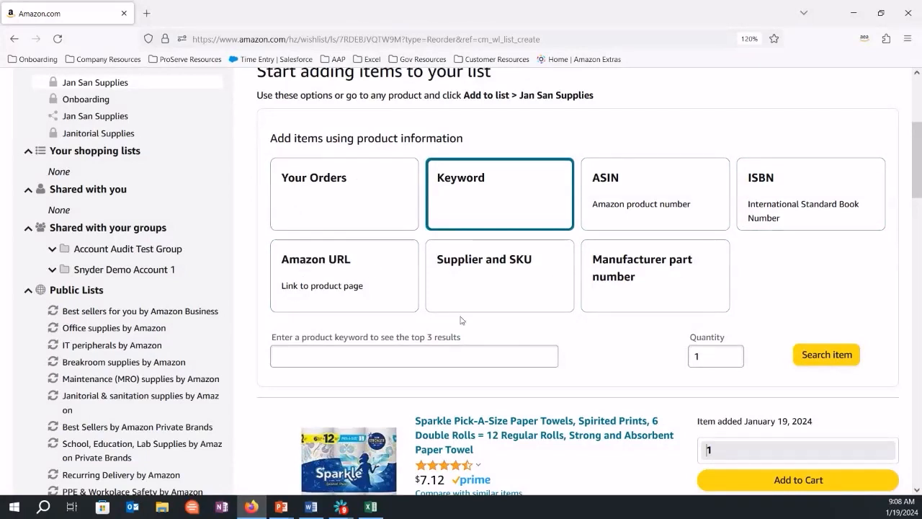
pyautogui.click(460, 283)
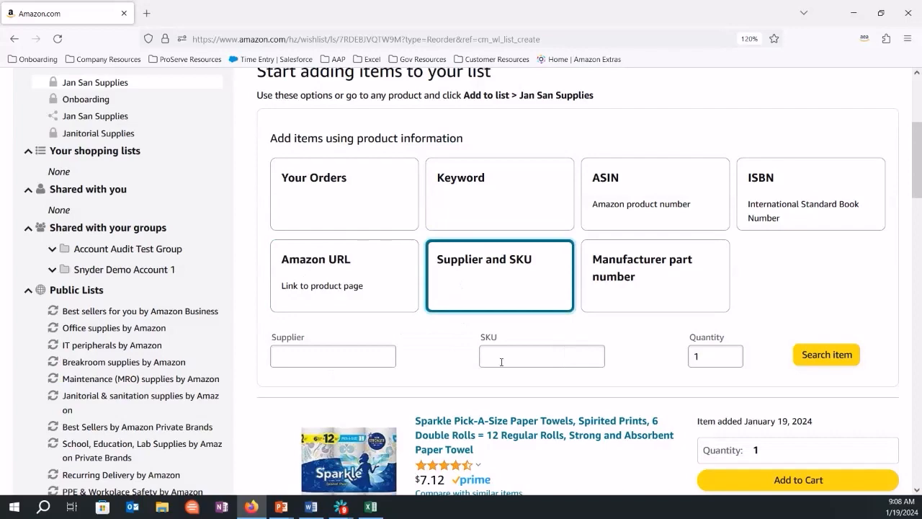
pyautogui.click(609, 288)
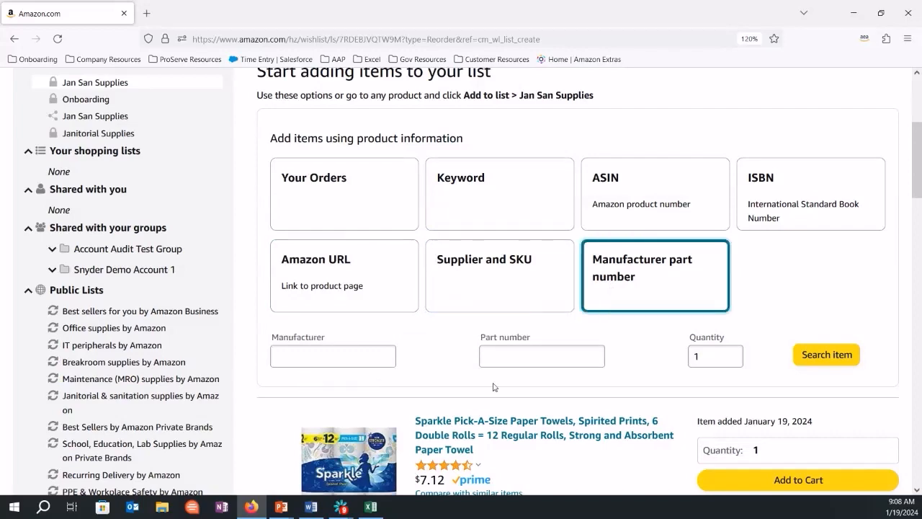
pyautogui.click(527, 357)
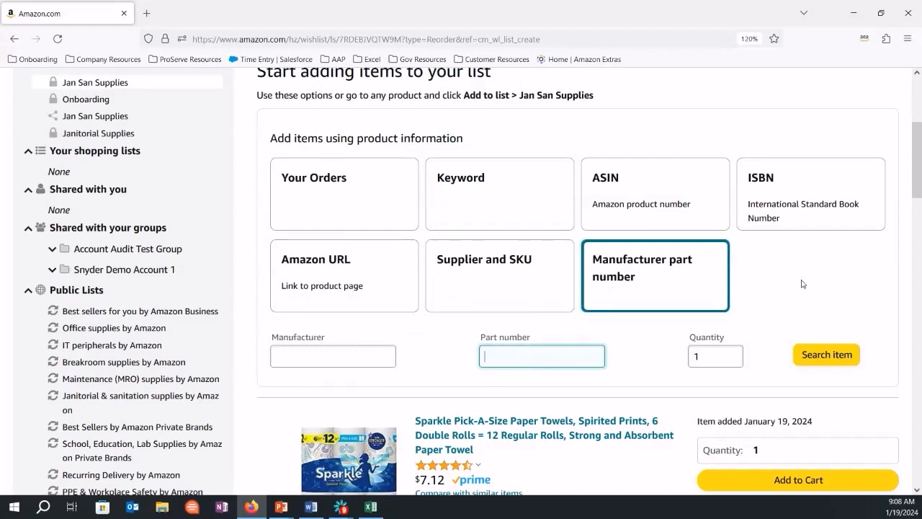
# Choose ASIN as the way to add items and examine its entry fields on the Jan San Supplies list
pyautogui.scroll(2, 721, 274)
pyautogui.click(641, 265)
pyautogui.scroll(2, 580, 221)
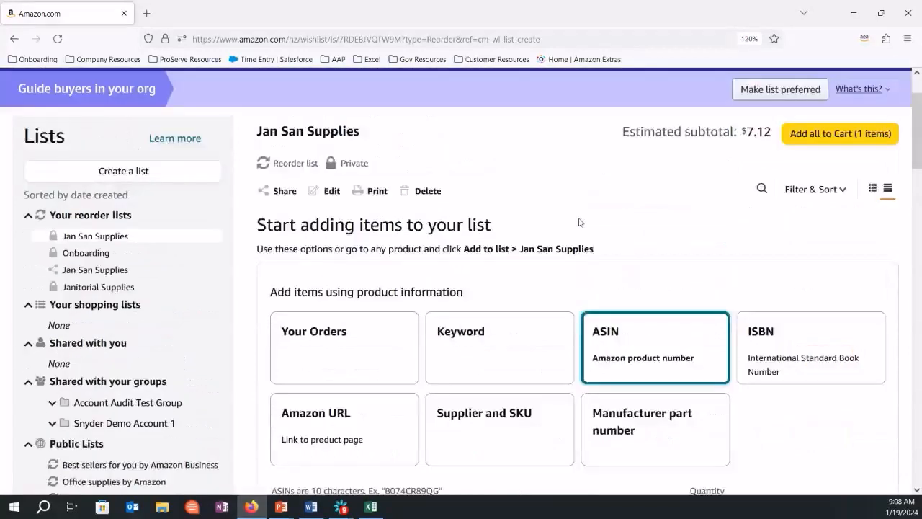
pyautogui.scroll(2, 579, 222)
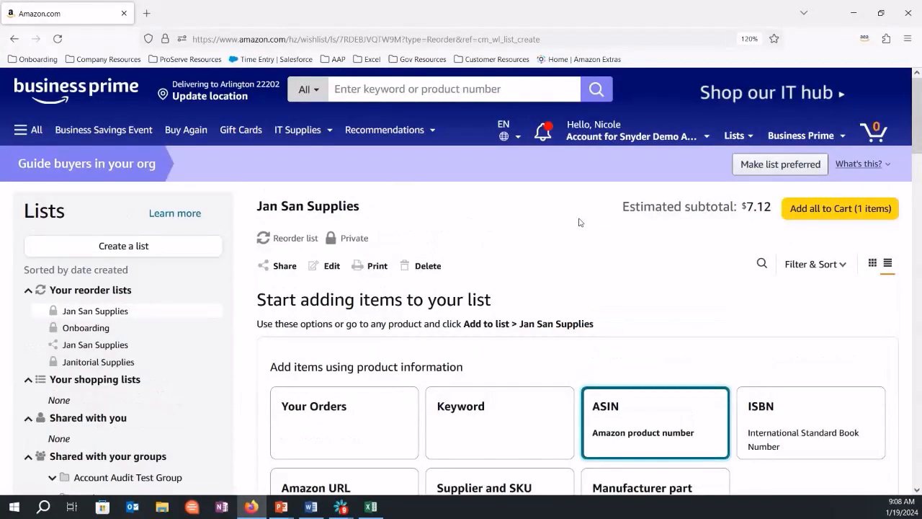
pyautogui.scroll(-5, 580, 222)
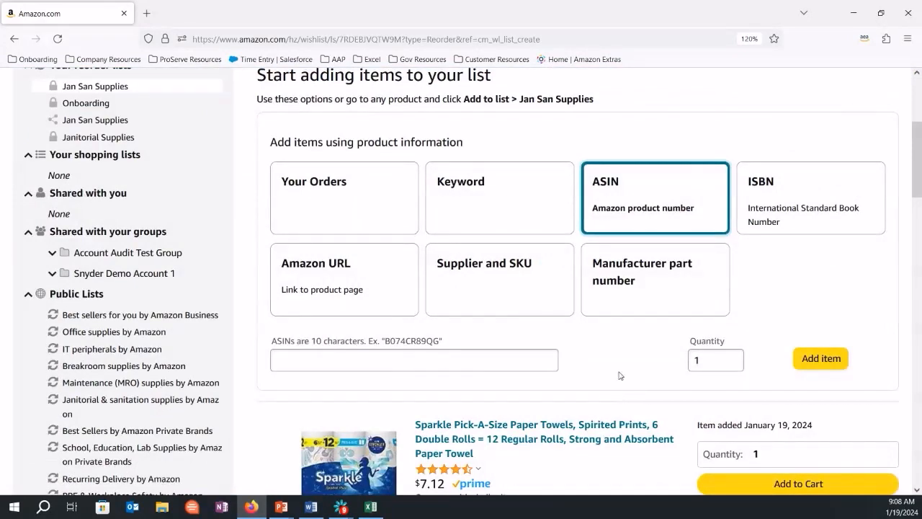
pyautogui.scroll(5, 403, 351)
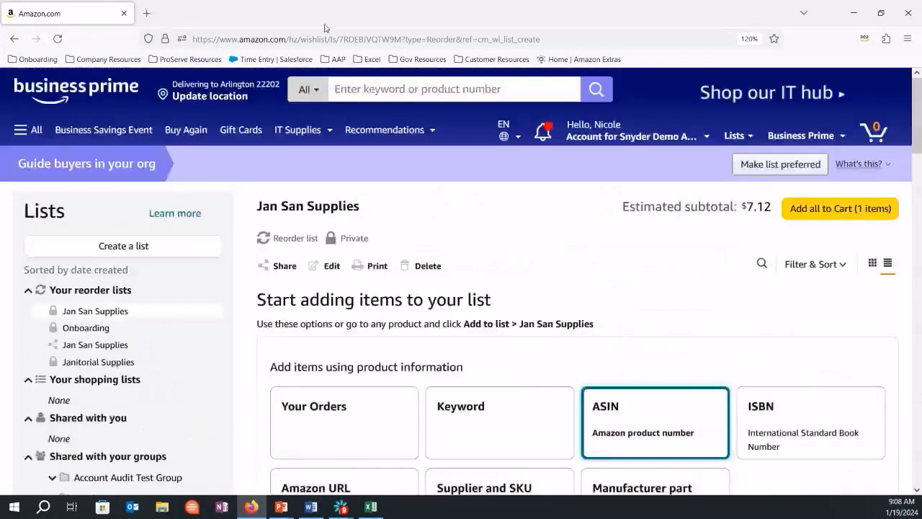
# Search the store for "purell hand sanitizer refill"
pyautogui.click(365, 92)
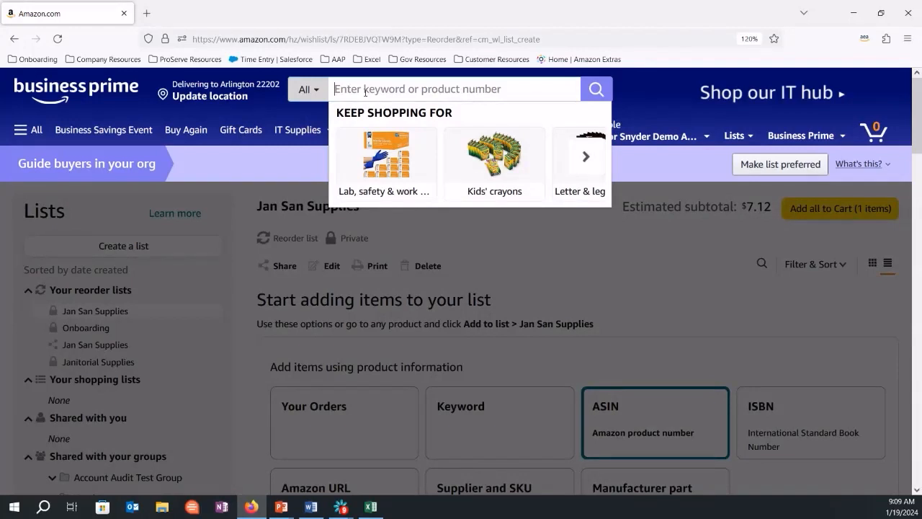
pyautogui.write('pur')
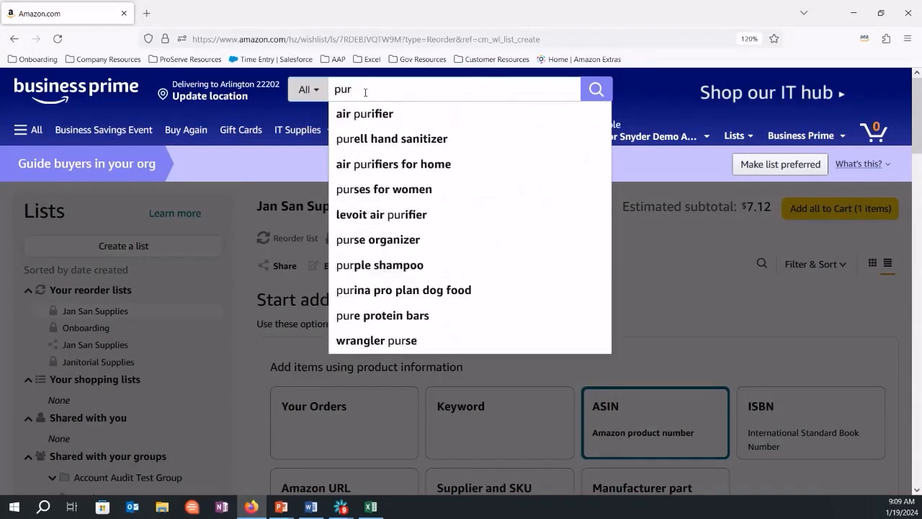
pyautogui.write('e')
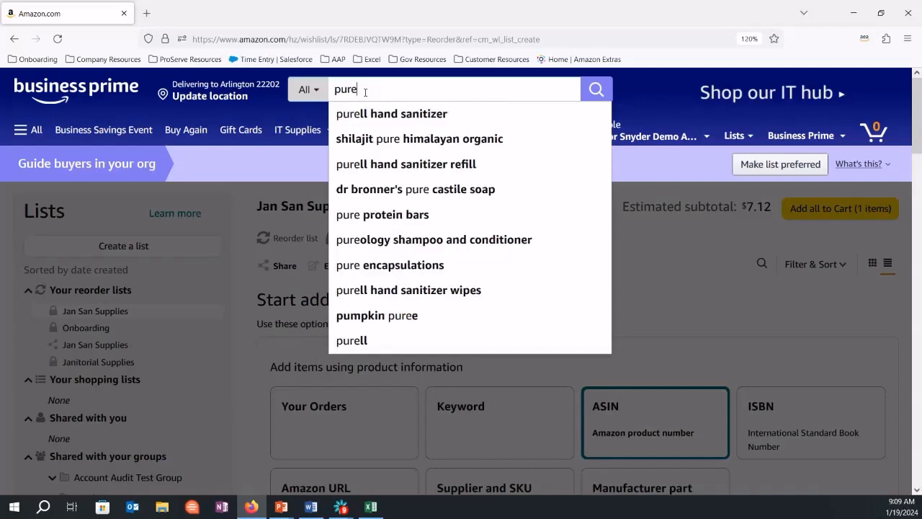
pyautogui.click(368, 164)
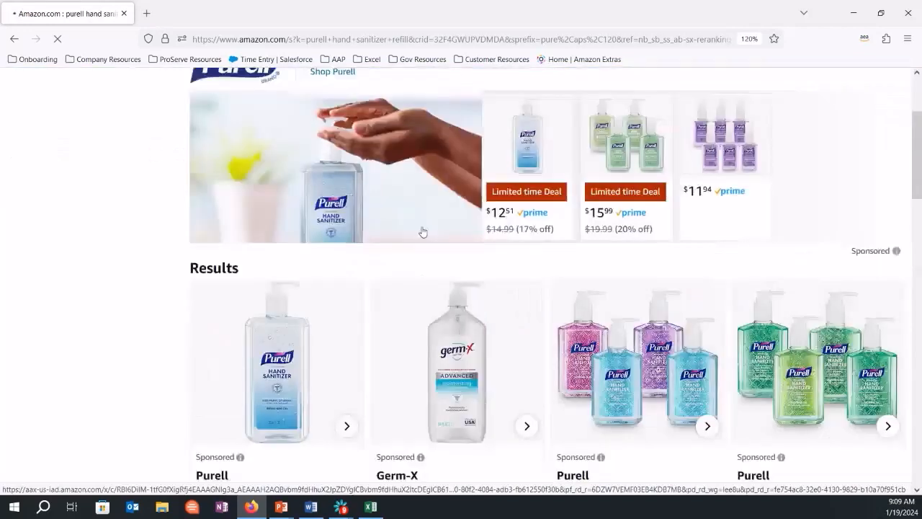
# Find the PURELL Advanced Hand Sanitizer Foam 1200 mL refill for the LTX-12 dispenser (Pack of 2) and open its product page
pyautogui.scroll(-8, 424, 230)
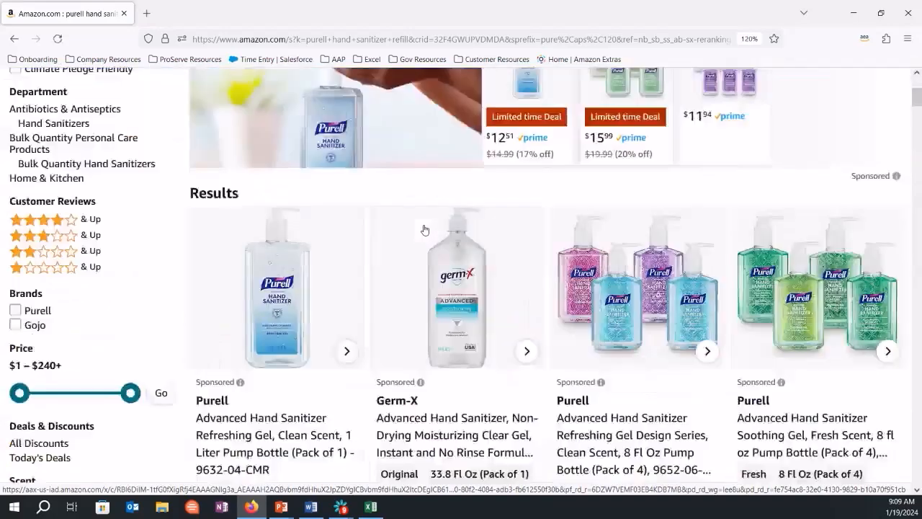
pyautogui.scroll(-12, 424, 230)
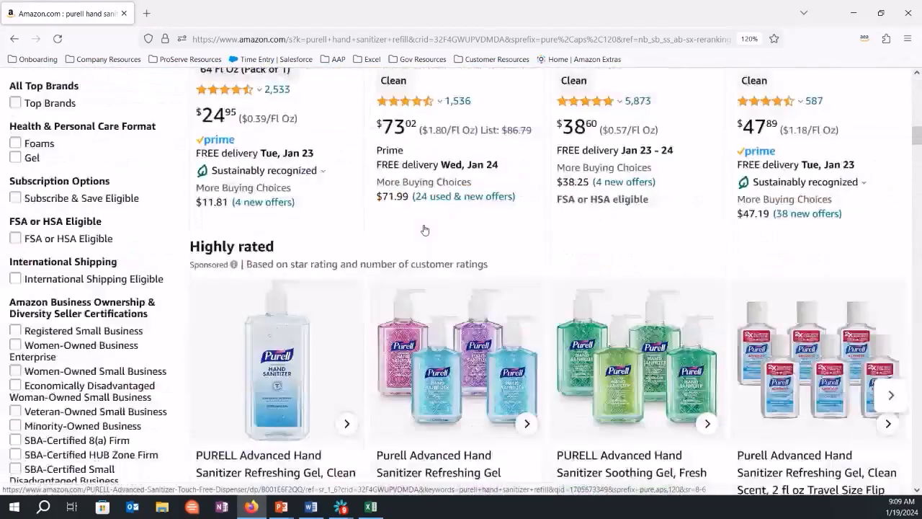
pyautogui.scroll(-12, 424, 229)
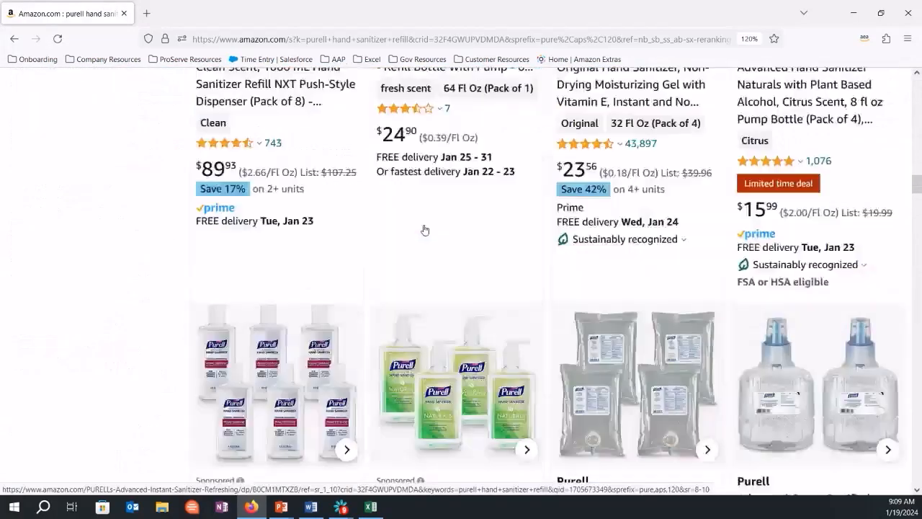
pyautogui.scroll(-3, 424, 229)
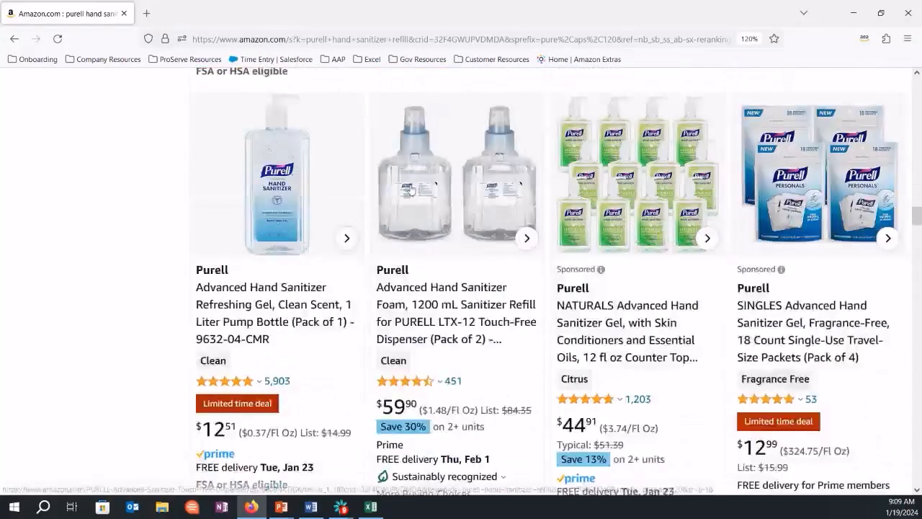
pyautogui.click(437, 310)
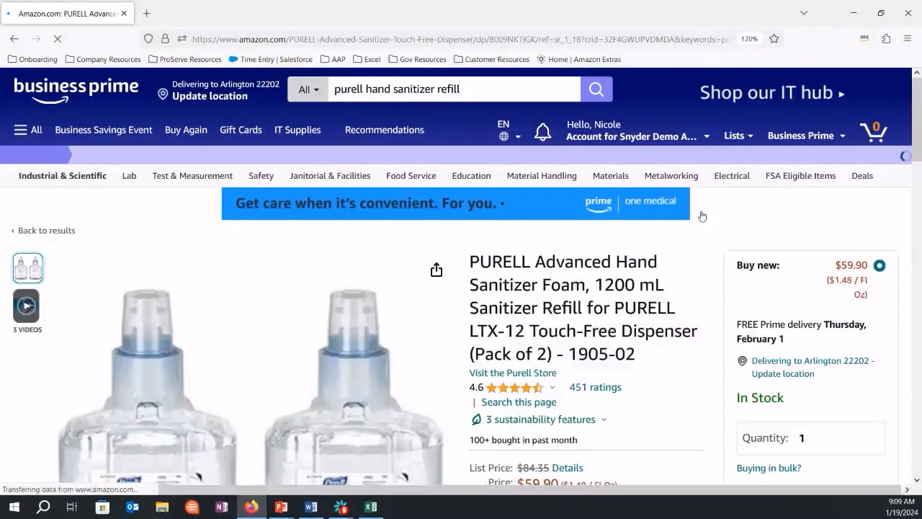
# Copy the ASIN B009NKTIGK from the hand sanitizer refill's product details
pyautogui.scroll(-3, 703, 216)
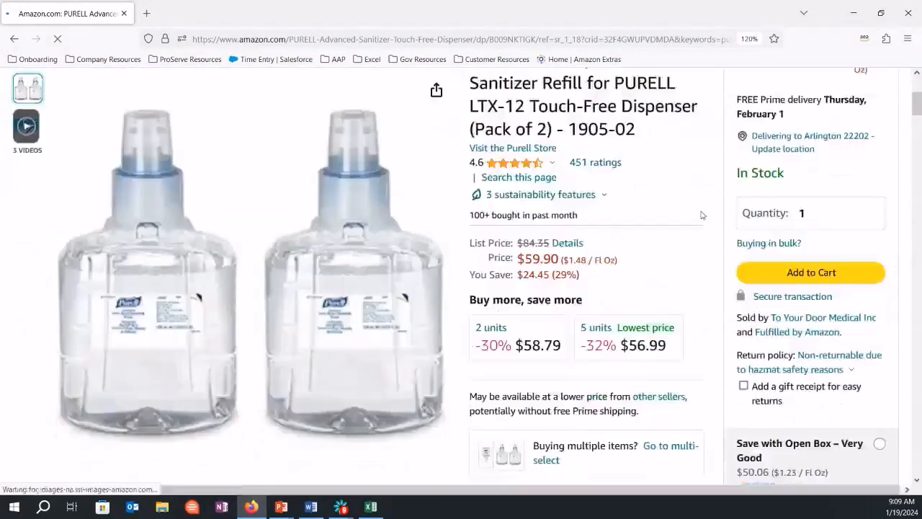
pyautogui.scroll(3, 703, 215)
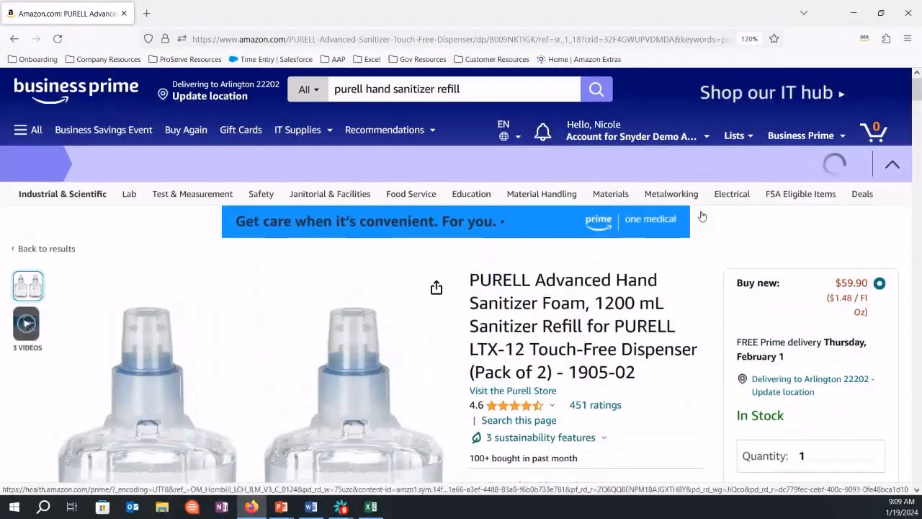
pyautogui.scroll(-1, 702, 215)
pyautogui.scroll(-2, 702, 216)
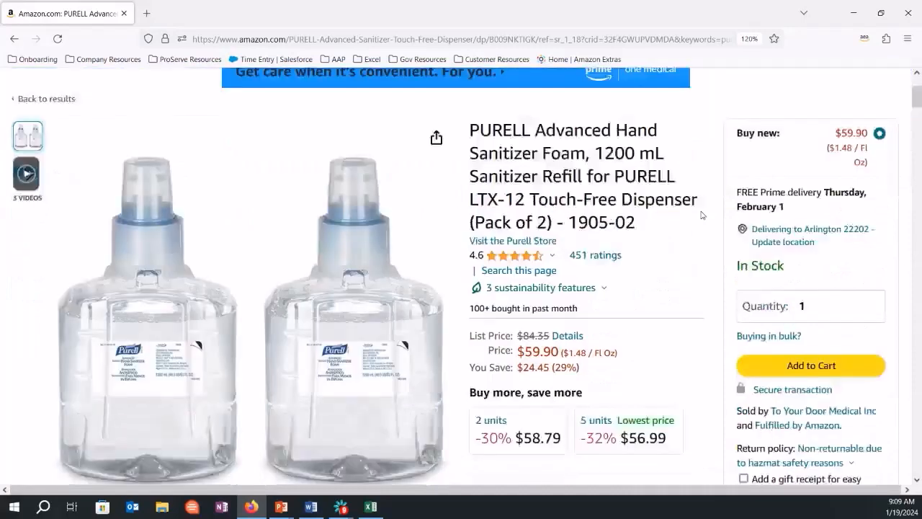
pyautogui.scroll(-2, 661, 276)
pyautogui.scroll(-6, 660, 274)
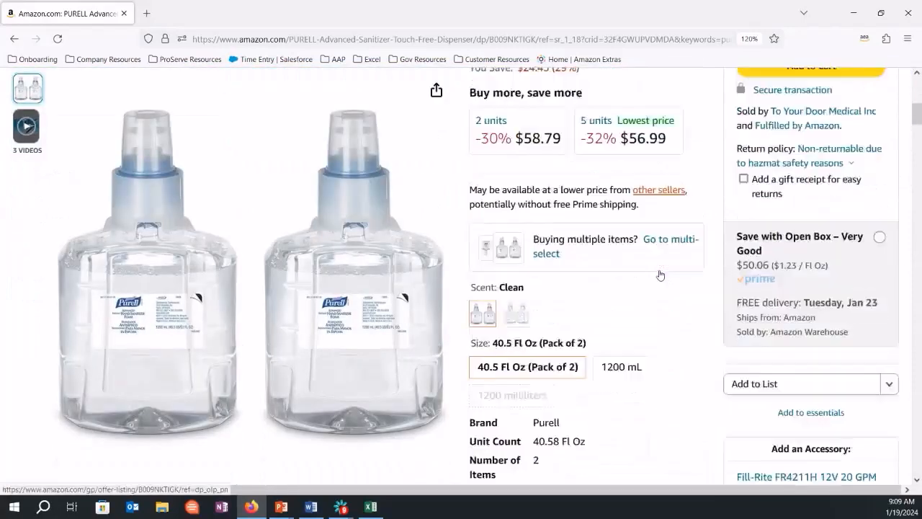
pyautogui.scroll(-15, 660, 268)
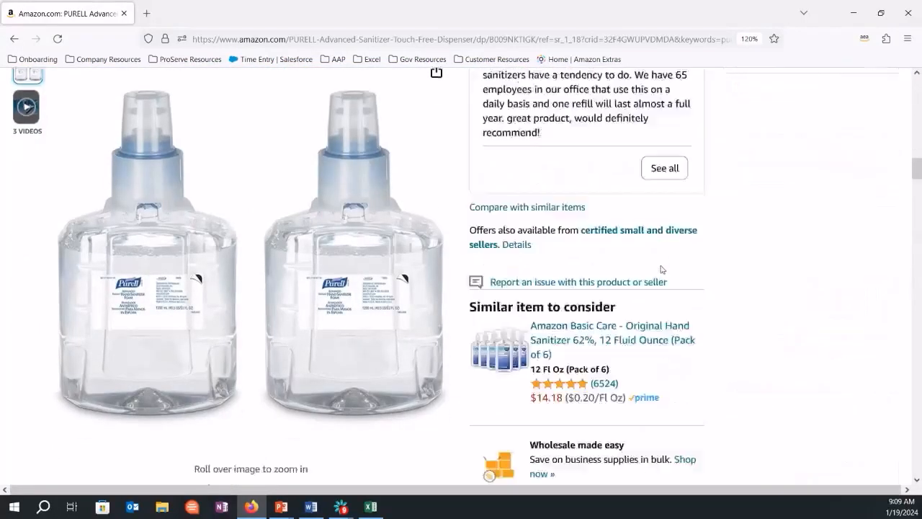
pyautogui.scroll(-15, 662, 268)
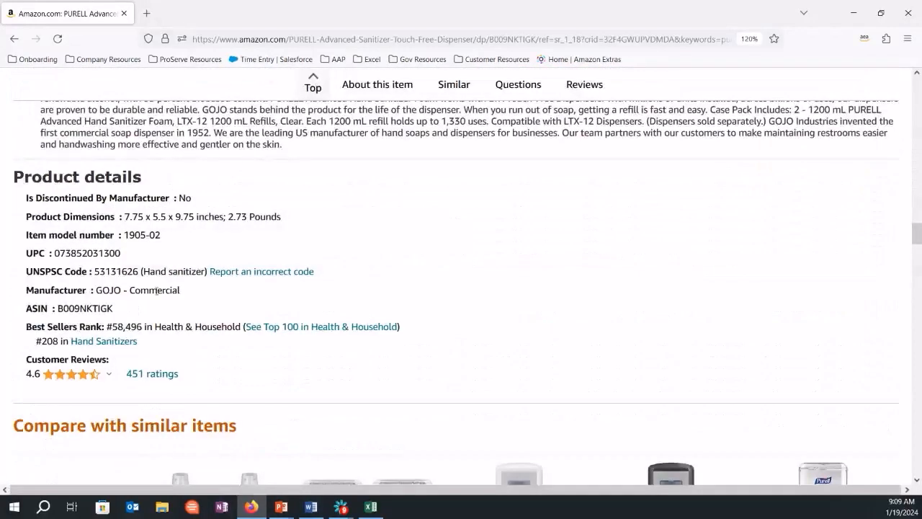
pyautogui.moveTo(116, 317); pyautogui.dragTo(57, 310)
pyautogui.hotkey('ctrl', 'c')
pyautogui.click(55, 320)
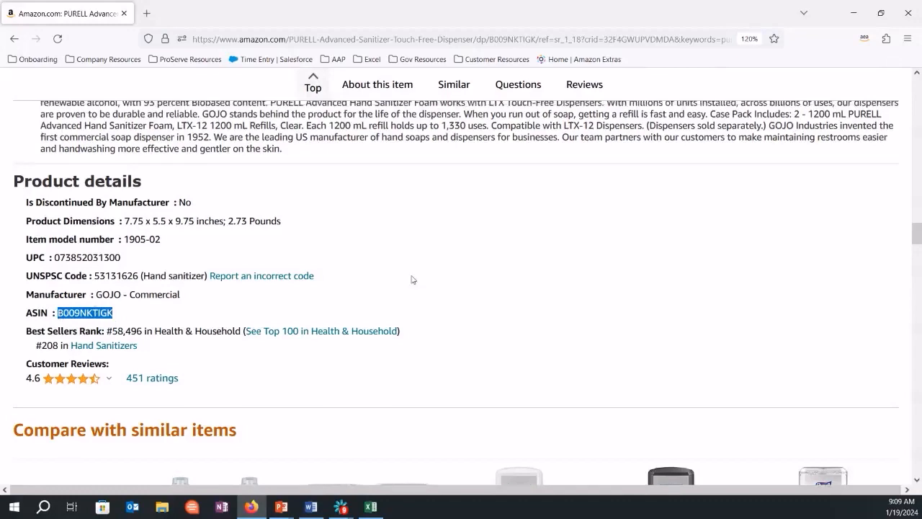
# Open the private Jan San Supplies reorder list in a new browser tab and switch to it
pyautogui.scroll(20, 463, 288)
pyautogui.scroll(4, 367, 180)
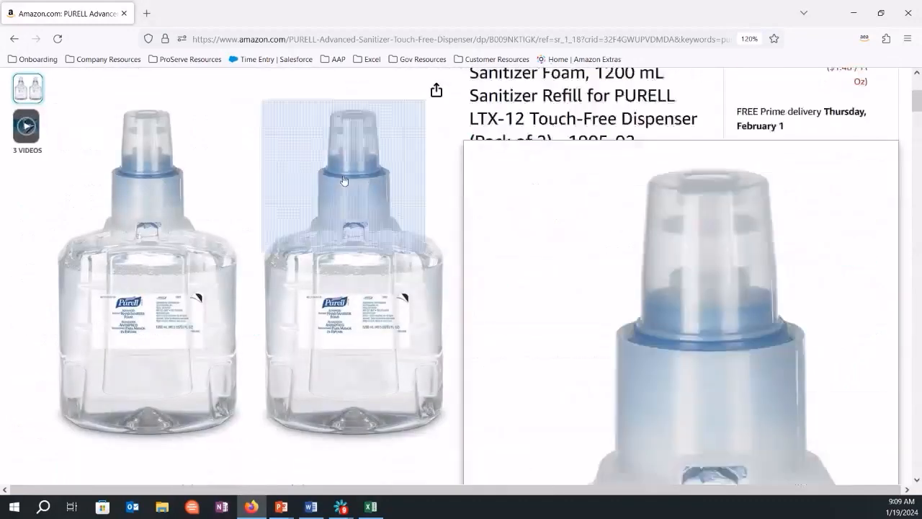
pyautogui.moveTo(742, 137)
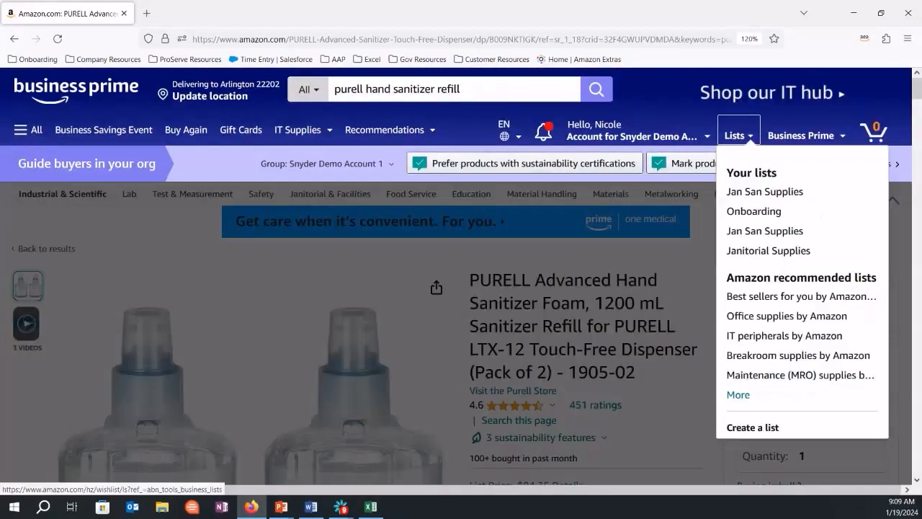
pyautogui.rightClick(767, 195)
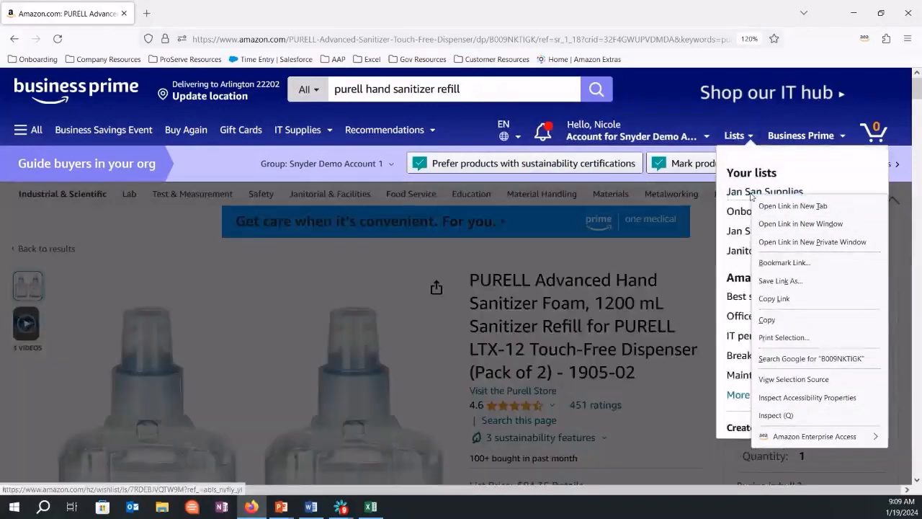
pyautogui.rightClick(754, 196)
pyautogui.click(792, 207)
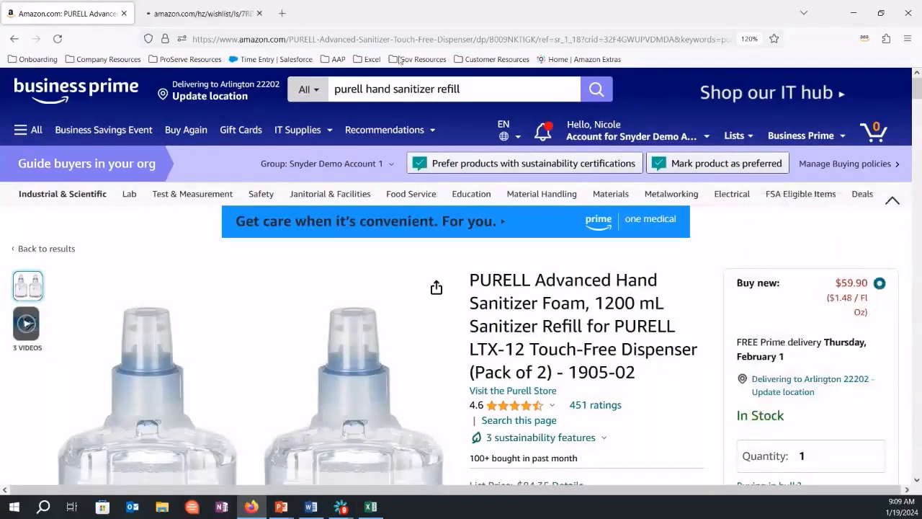
pyautogui.click(195, 13)
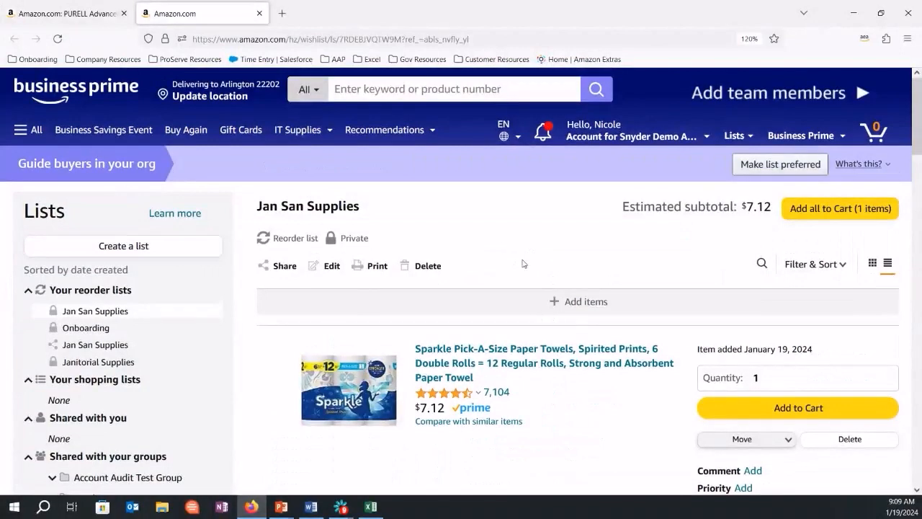
# Add the hand sanitizer refill to the Jan San Supplies list by ASIN B009NKTIGK with quantity 1
pyautogui.click(587, 308)
pyautogui.scroll(-3, 576, 270)
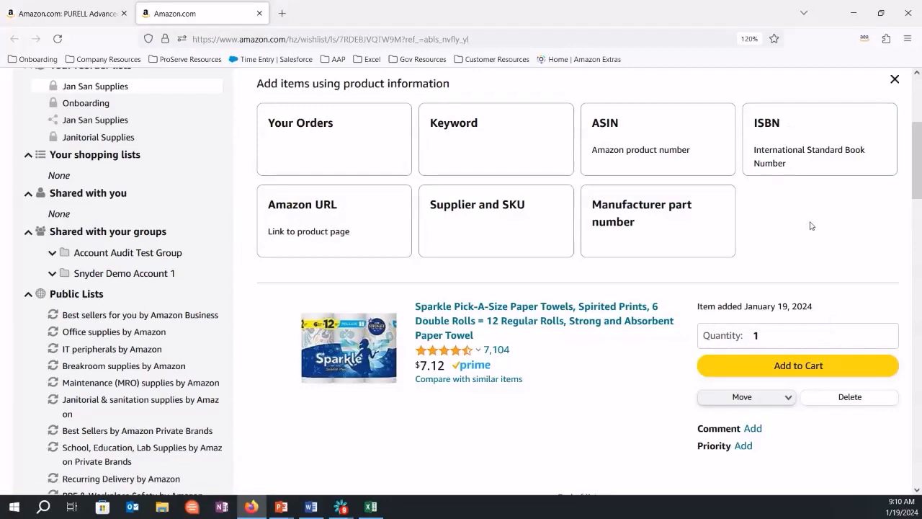
pyautogui.click(657, 141)
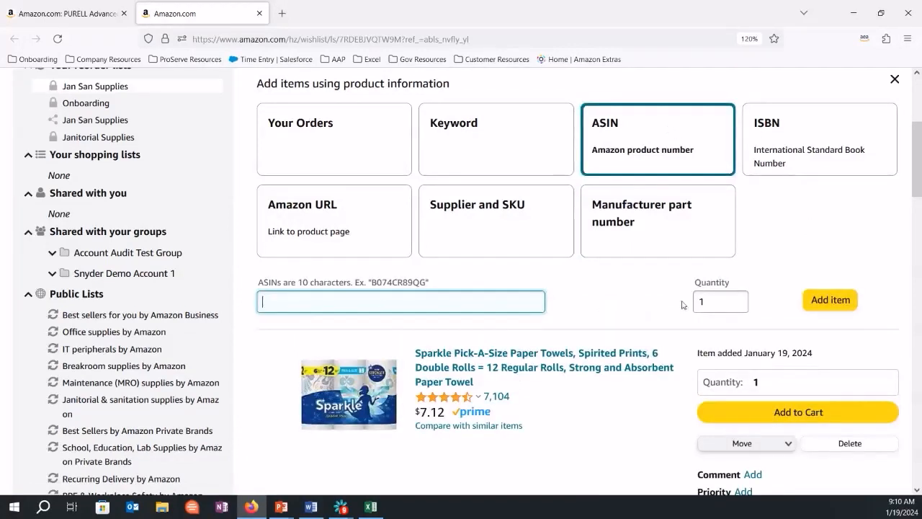
pyautogui.hotkey('ctrl', 'v')
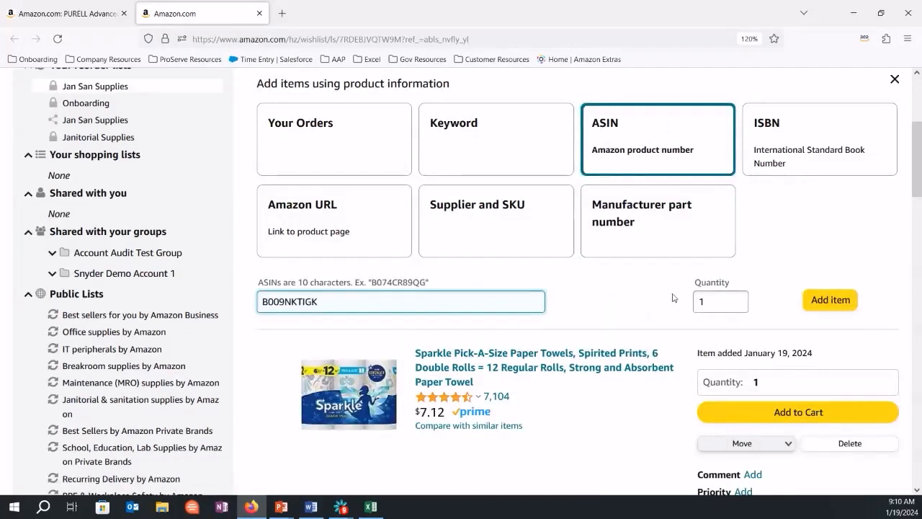
pyautogui.click(854, 303)
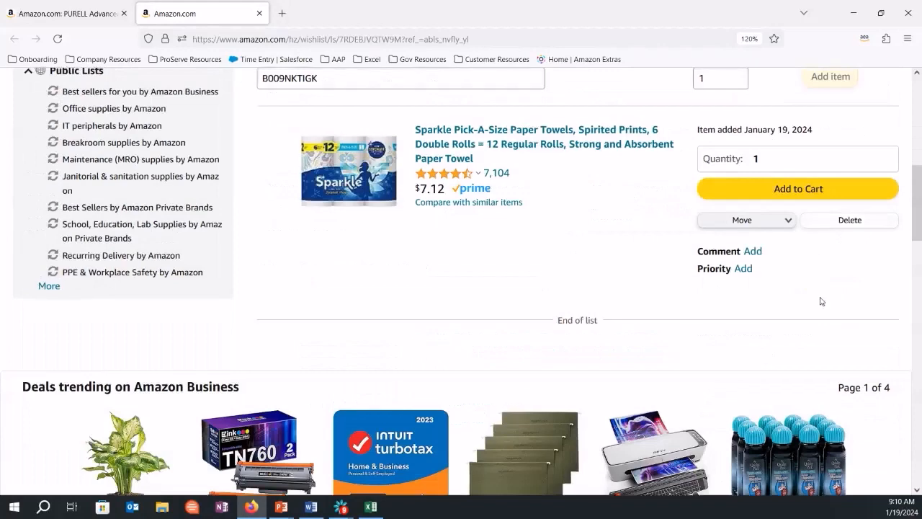
pyautogui.scroll(-3, 761, 305)
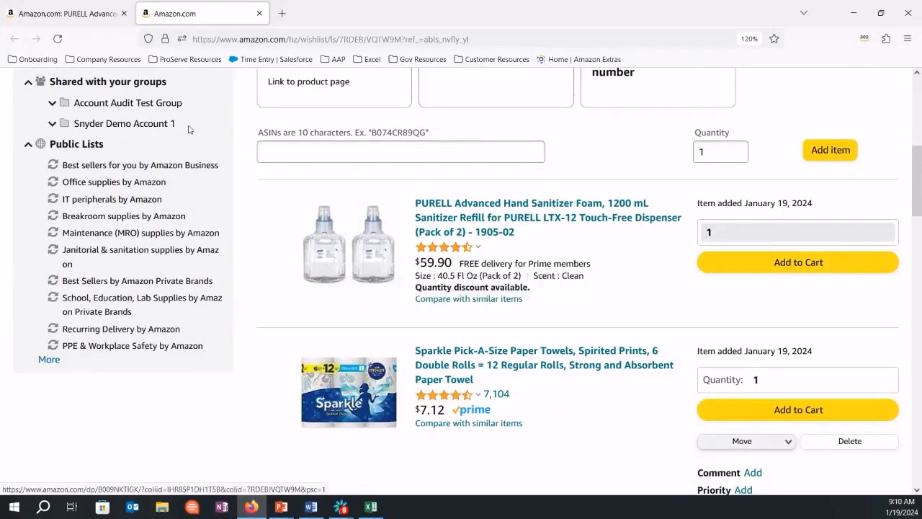
# Reload the Jan San Supplies list and delete the PURELL hand sanitizer refill from it
pyautogui.click(58, 38)
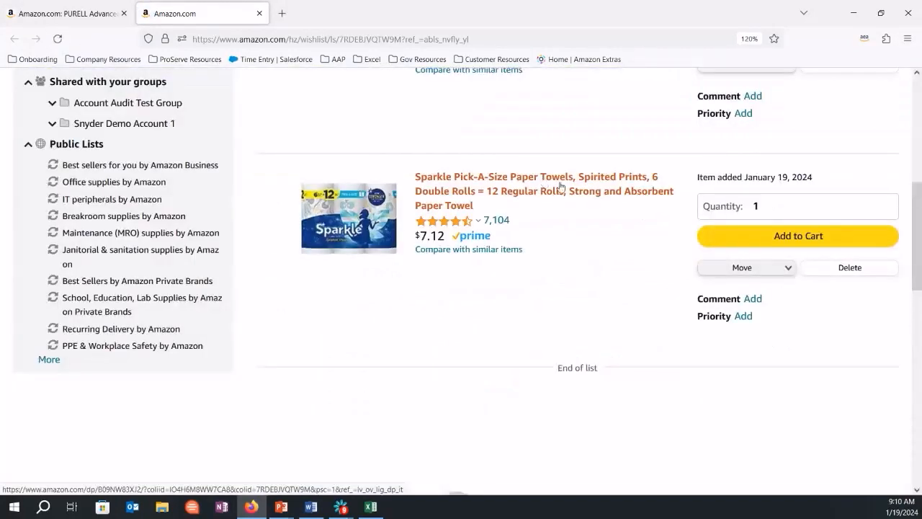
pyautogui.scroll(3, 560, 185)
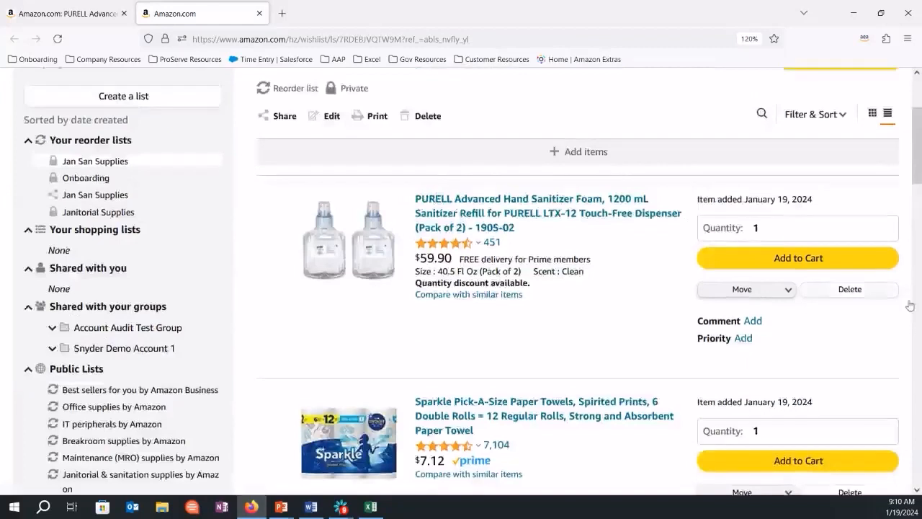
pyautogui.click(864, 291)
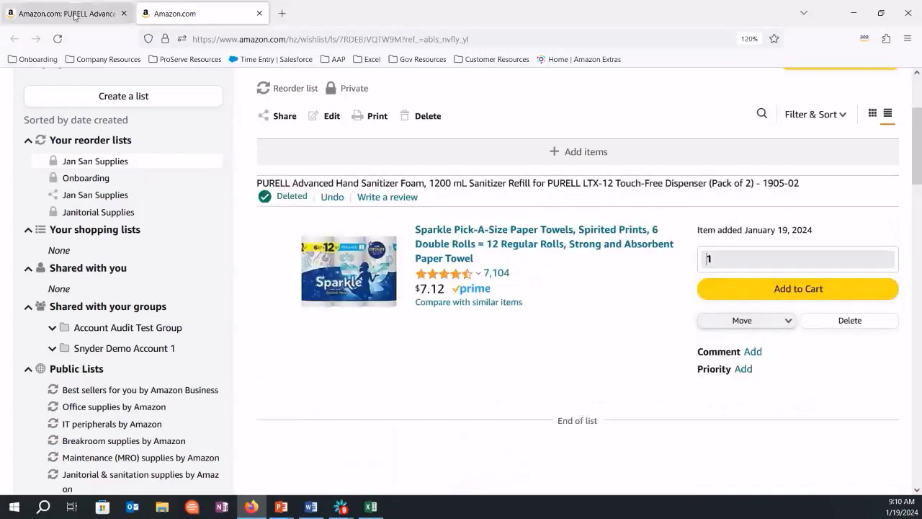
# Return to the PURELL hand sanitizer foam product page and add the product to the public Jan San Supplies list
pyautogui.click(75, 16)
pyautogui.scroll(-1, 716, 262)
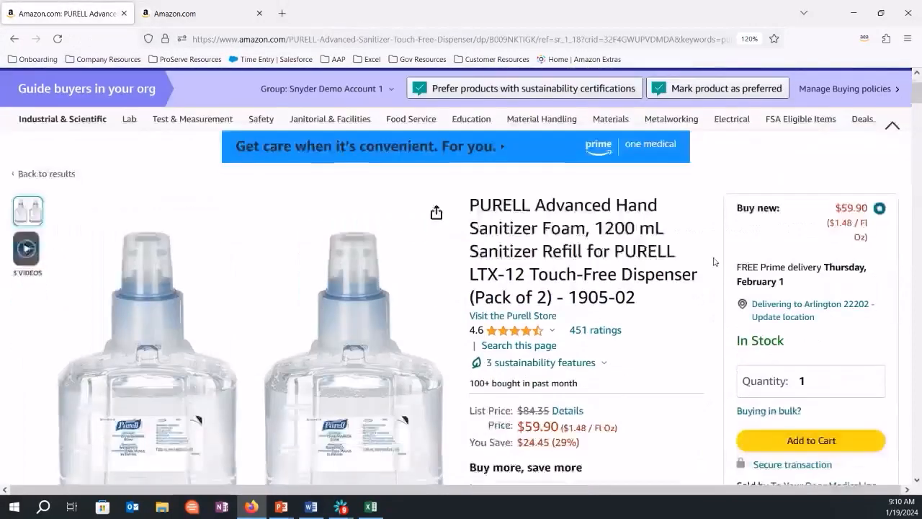
pyautogui.scroll(-3, 714, 263)
pyautogui.scroll(3, 716, 268)
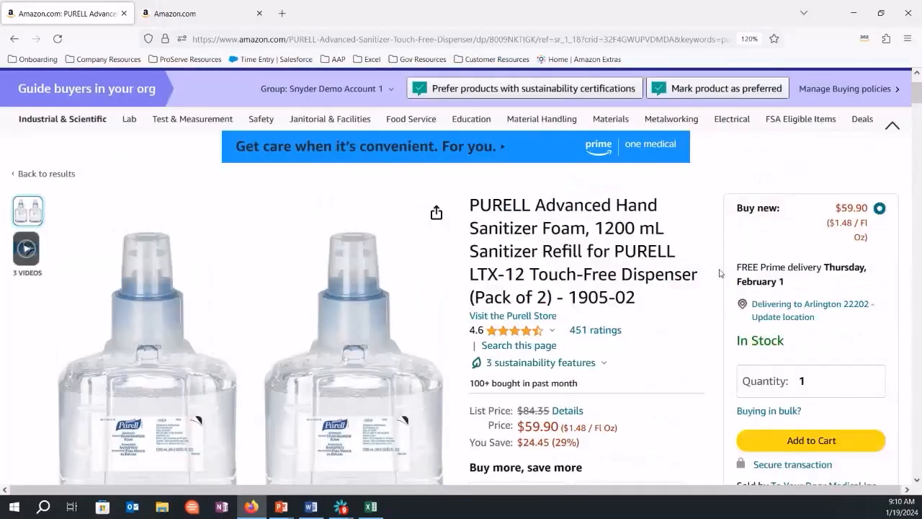
pyautogui.scroll(-3, 718, 272)
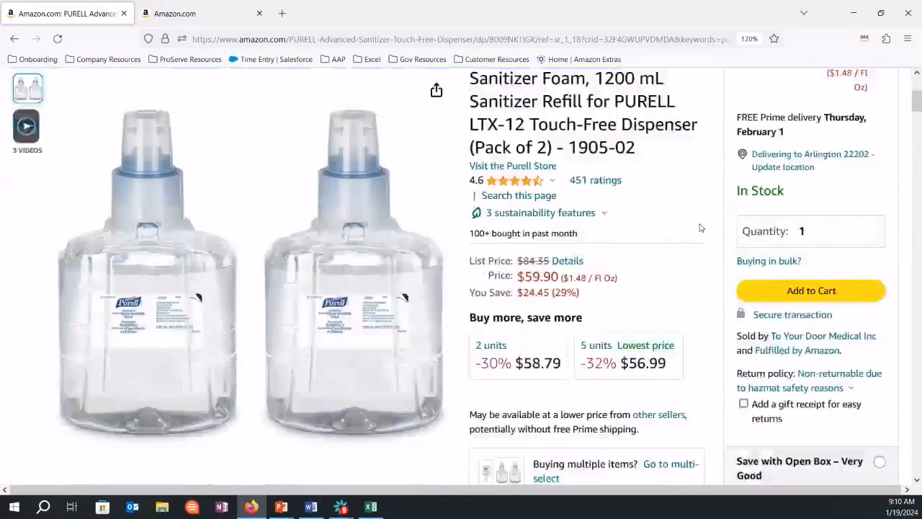
pyautogui.scroll(2, 743, 159)
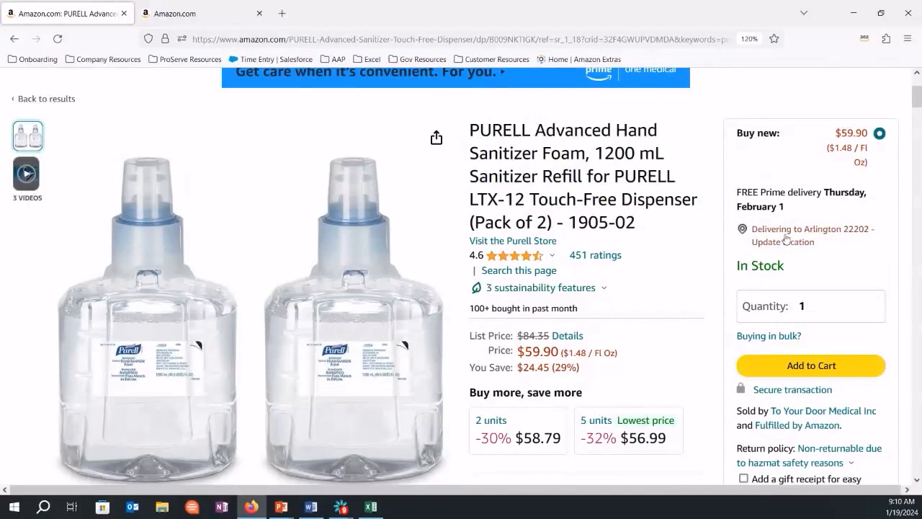
pyautogui.scroll(-5, 791, 168)
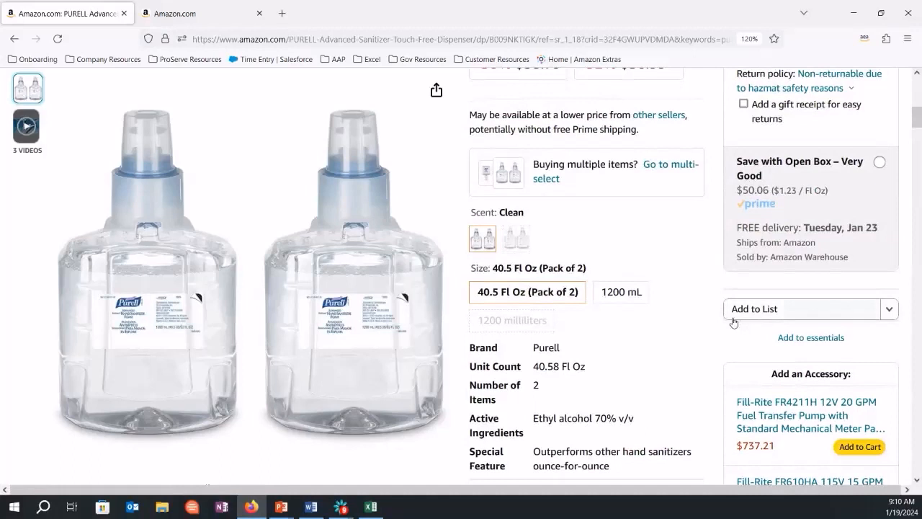
pyautogui.click(891, 309)
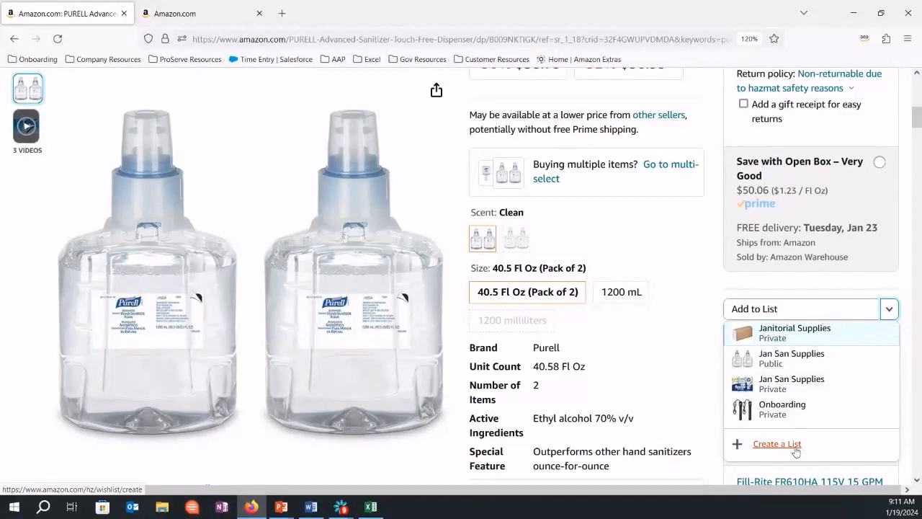
pyautogui.click(770, 374)
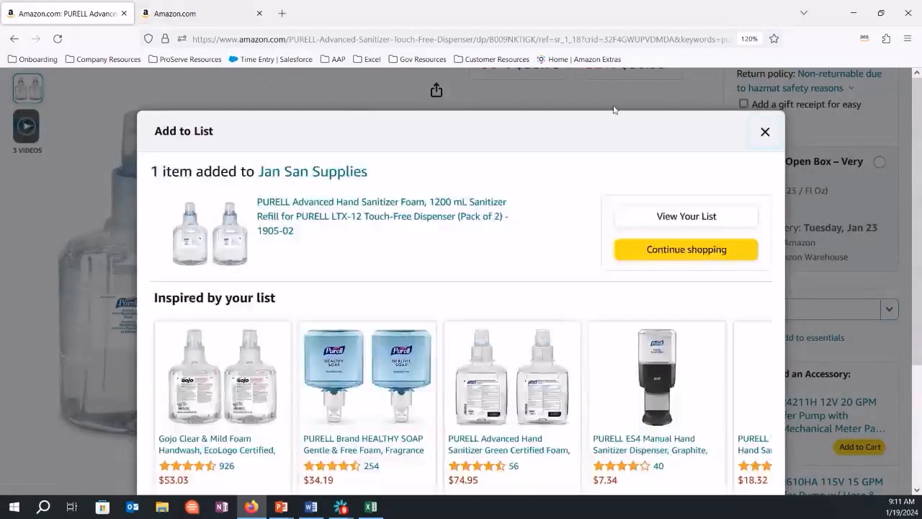
# View the public Jan San Supplies list and delete the Purell Advanced Green Certified Hand Sanitizer Gel from it
pyautogui.click(685, 216)
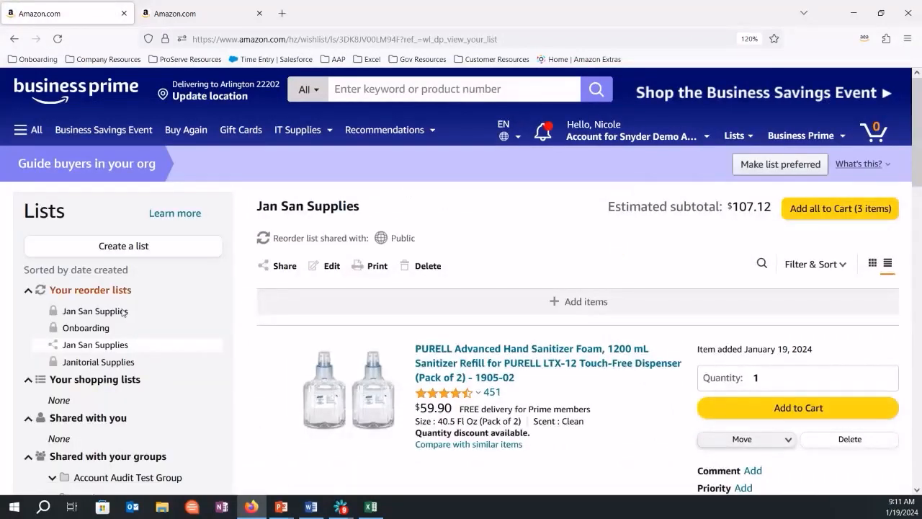
pyautogui.scroll(-3, 446, 247)
pyautogui.scroll(-2, 451, 250)
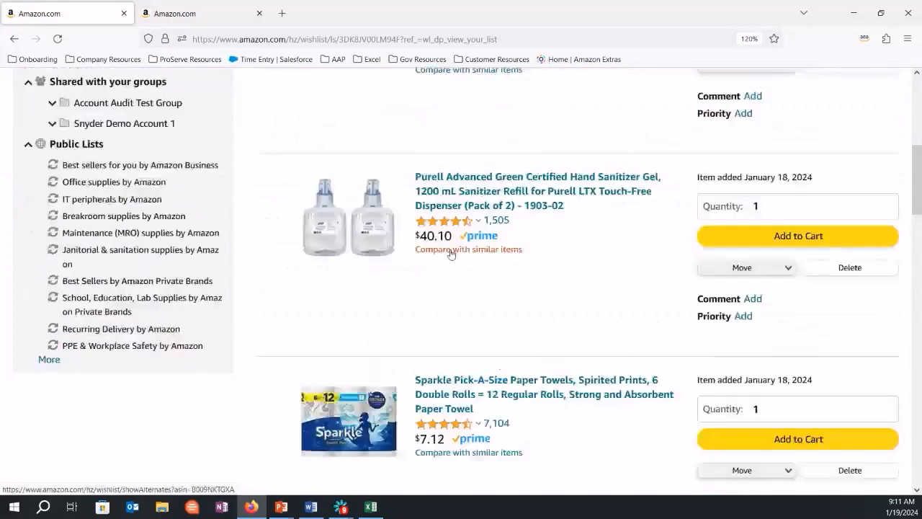
pyautogui.scroll(-1, 842, 208)
pyautogui.click(847, 193)
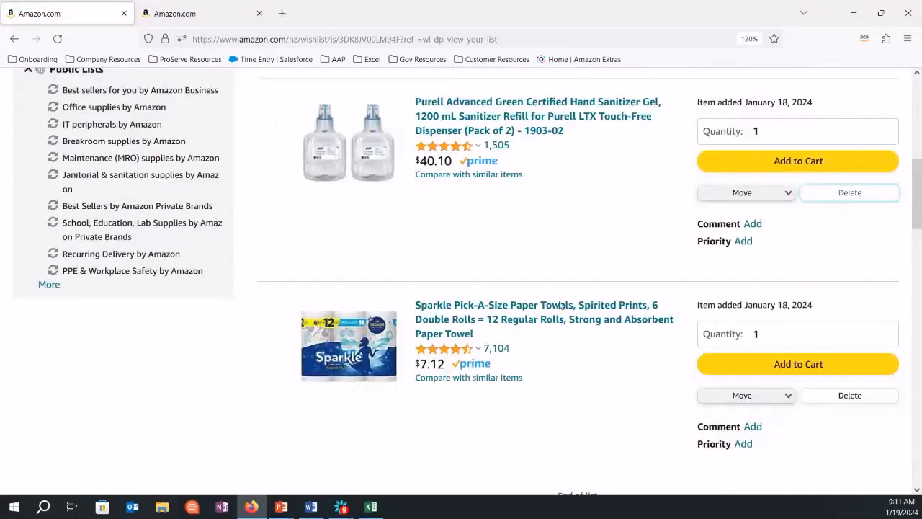
pyautogui.scroll(4, 280, 106)
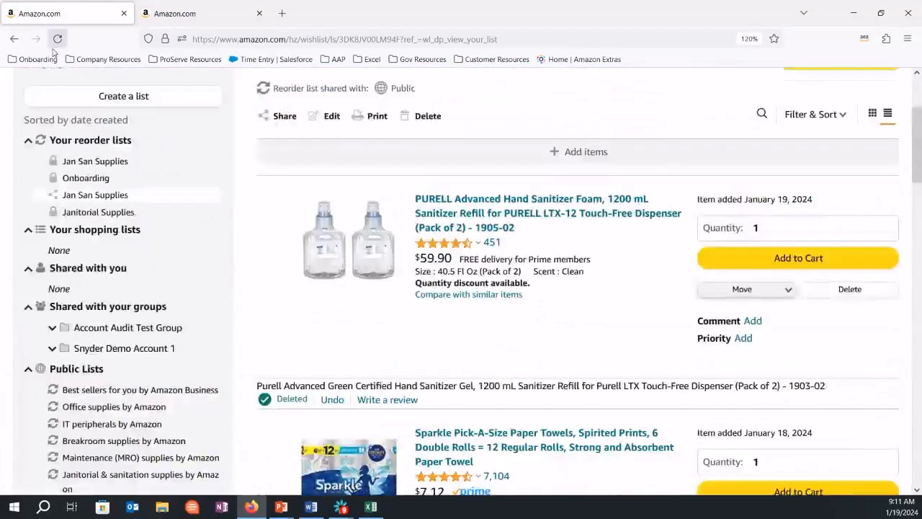
pyautogui.scroll(2, 301, 202)
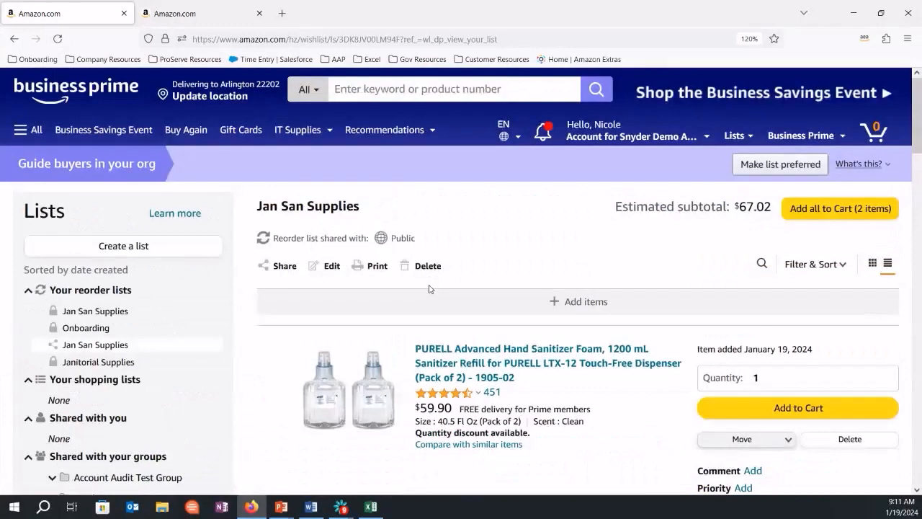
# Open the sharing options of the public Jan San Supplies list and add a colleague and the HR group as buy-only recipients
pyautogui.click(278, 267)
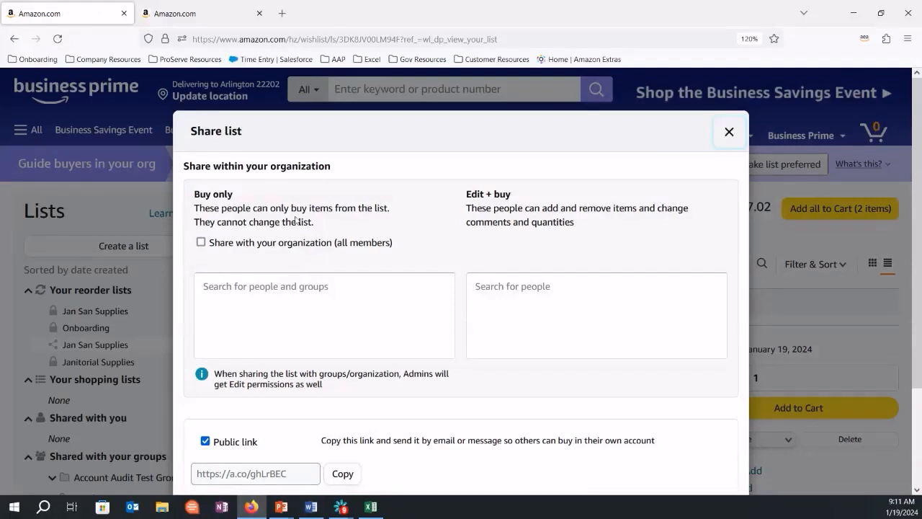
pyautogui.scroll(-2, 500, 377)
pyautogui.scroll(2, 502, 382)
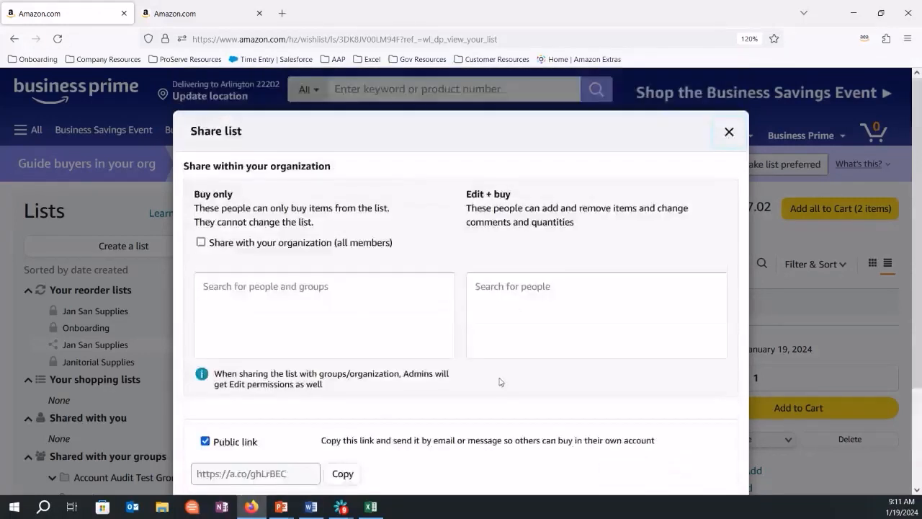
pyautogui.click(321, 293)
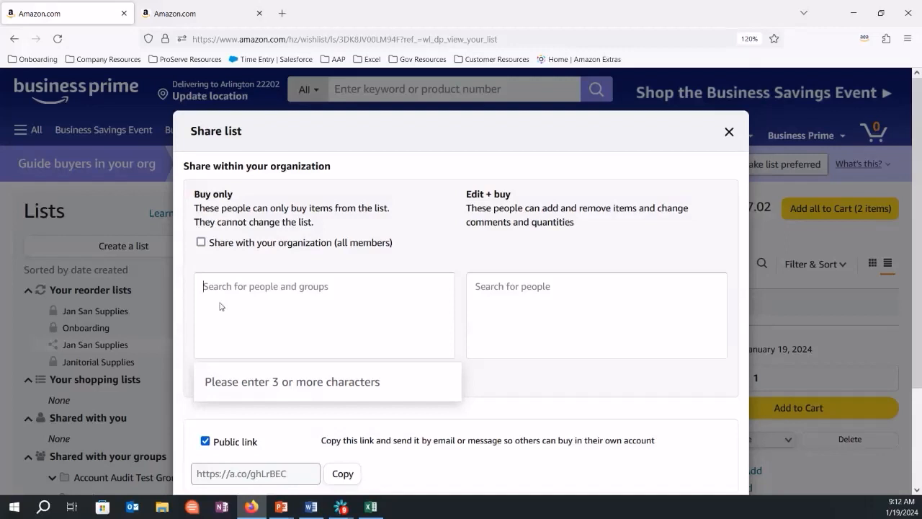
pyautogui.write('nicole')
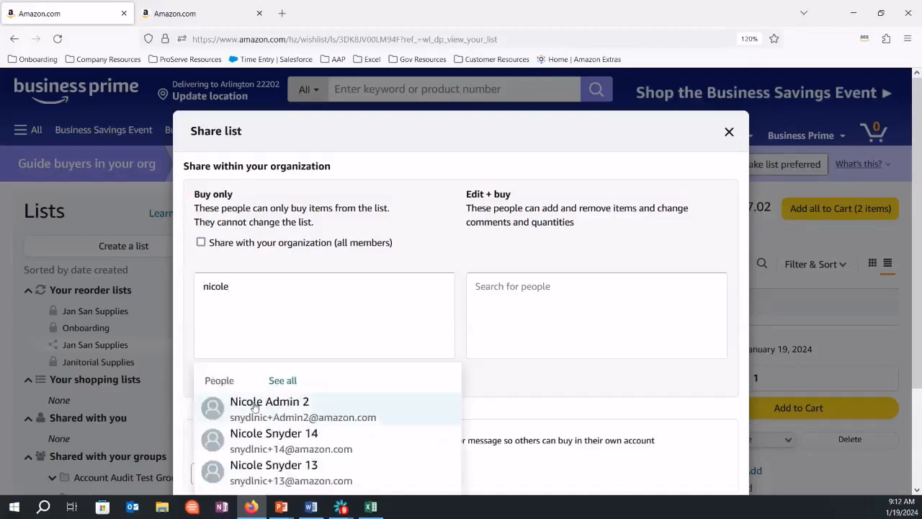
pyautogui.click(252, 407)
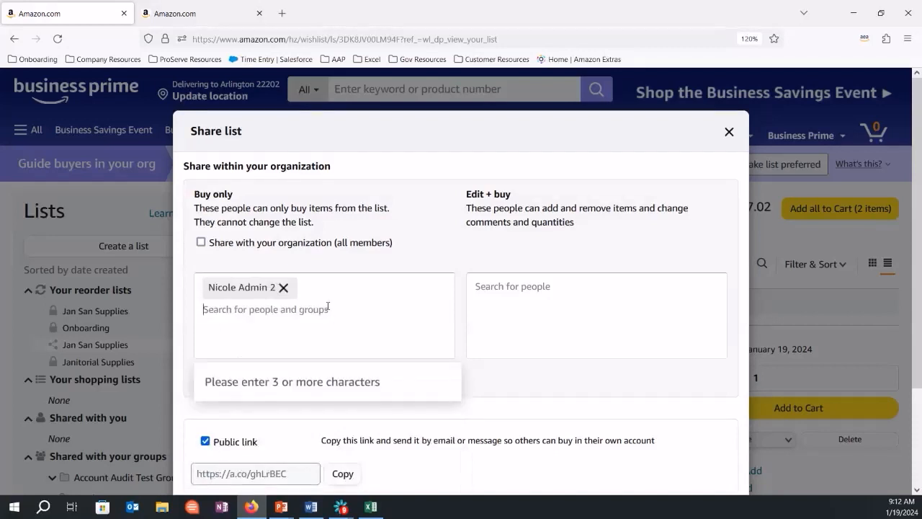
pyautogui.write('hr')
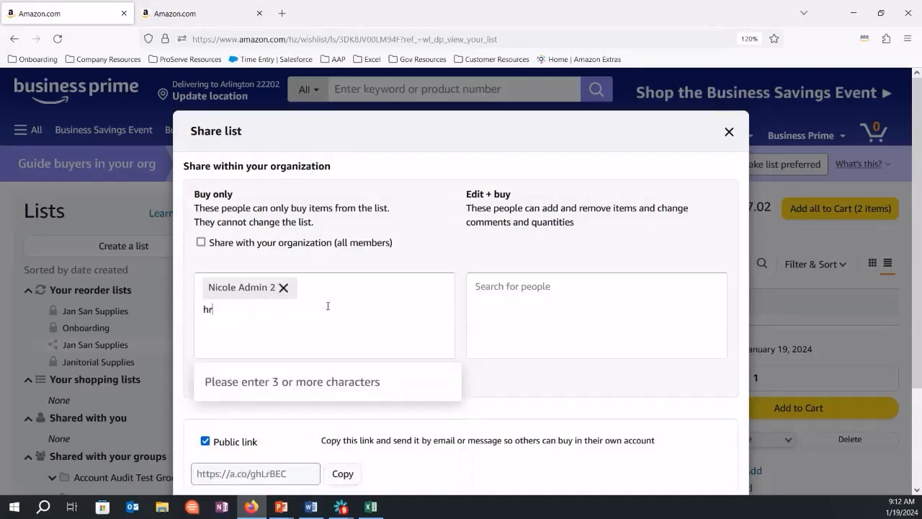
pyautogui.click(261, 398)
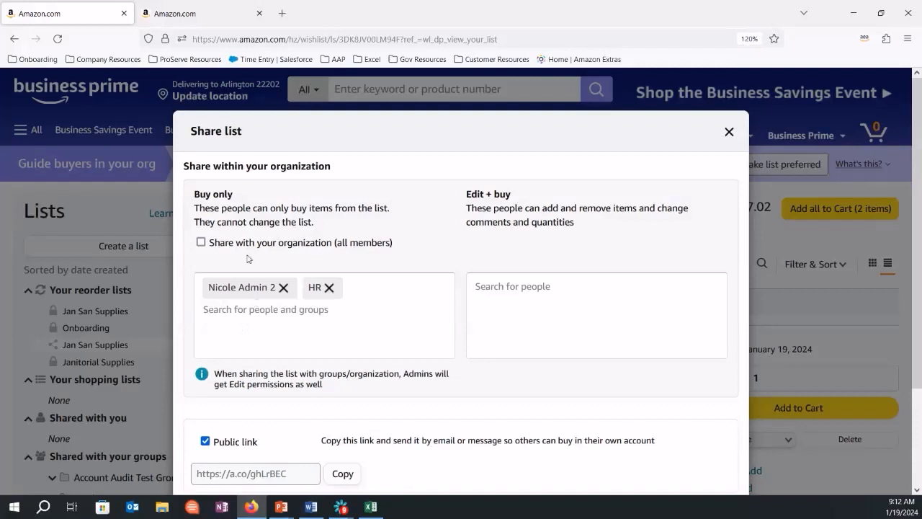
# Remove the colleague and the HR group from the buy-only recipients
pyautogui.click(284, 289)
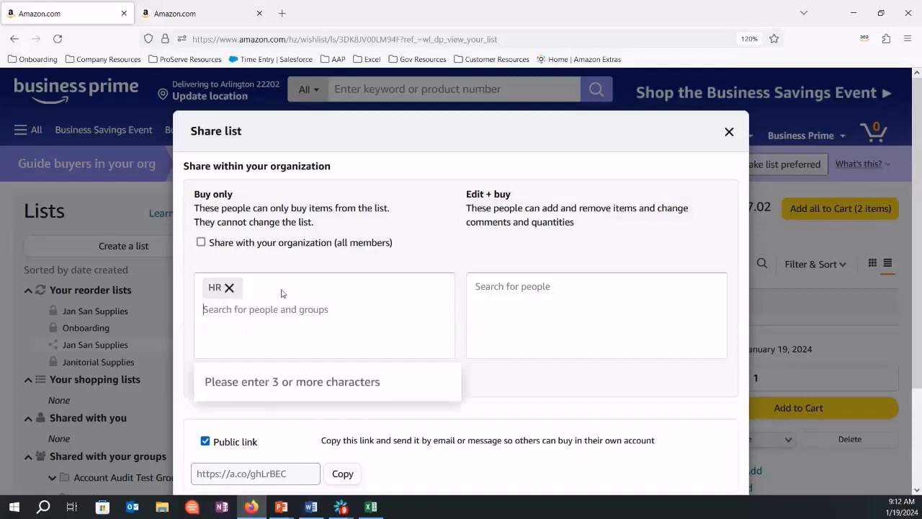
pyautogui.click(229, 288)
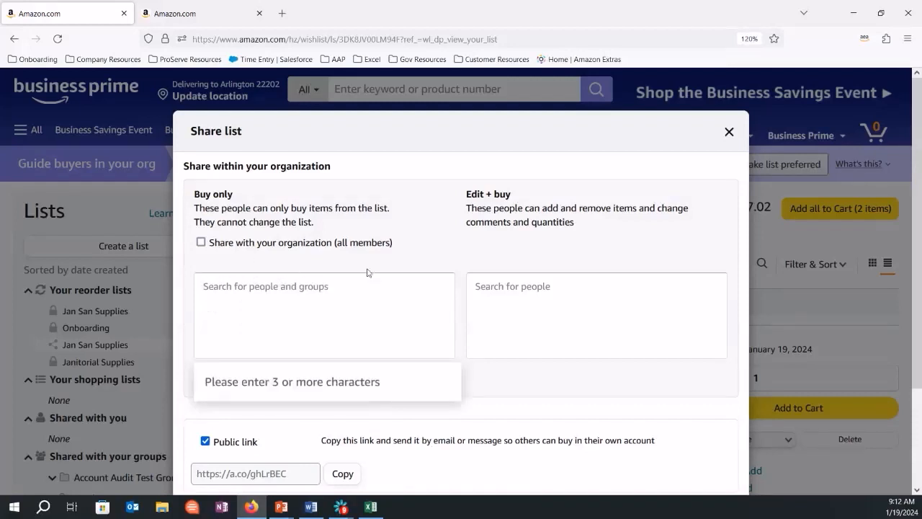
# Add a colleague with Edit + buy access to the list and remove that person again
pyautogui.click(487, 330)
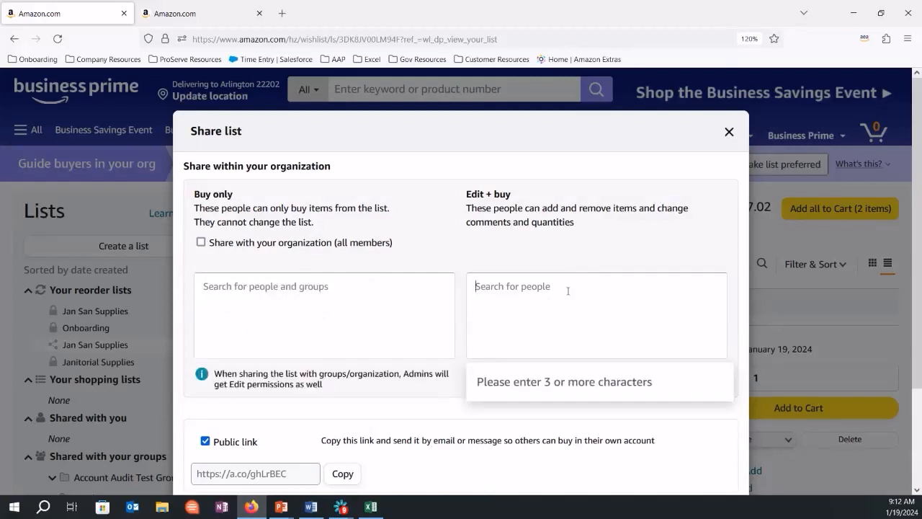
pyautogui.write('ni')
pyautogui.write('e')
pyautogui.press('Down')
pyautogui.press('Return')
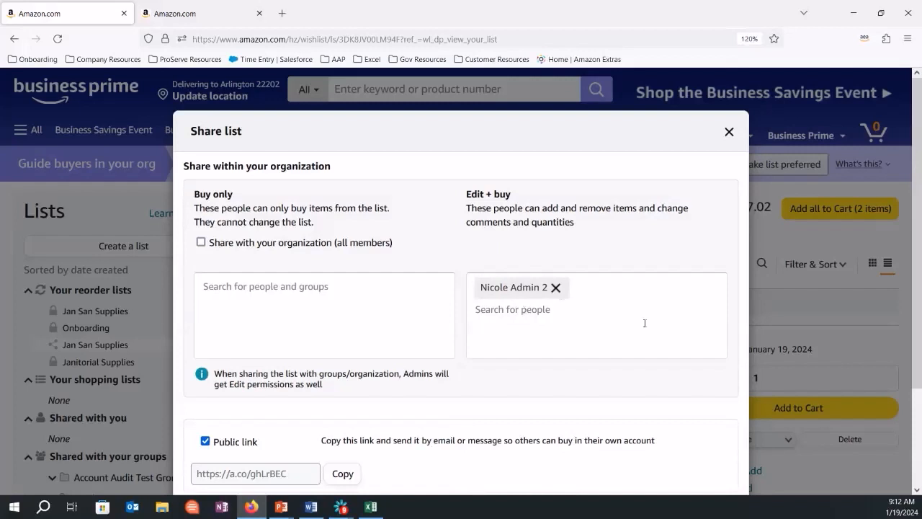
pyautogui.click(556, 287)
pyautogui.click(404, 221)
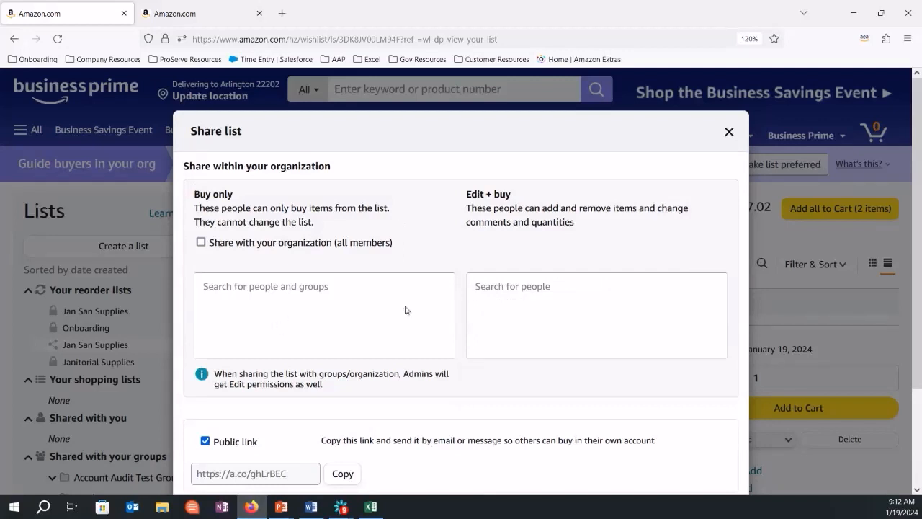
# Try out buy-only sharing with all members of the organization and switch it back off
pyautogui.click(202, 242)
pyautogui.click(202, 243)
pyautogui.click(245, 310)
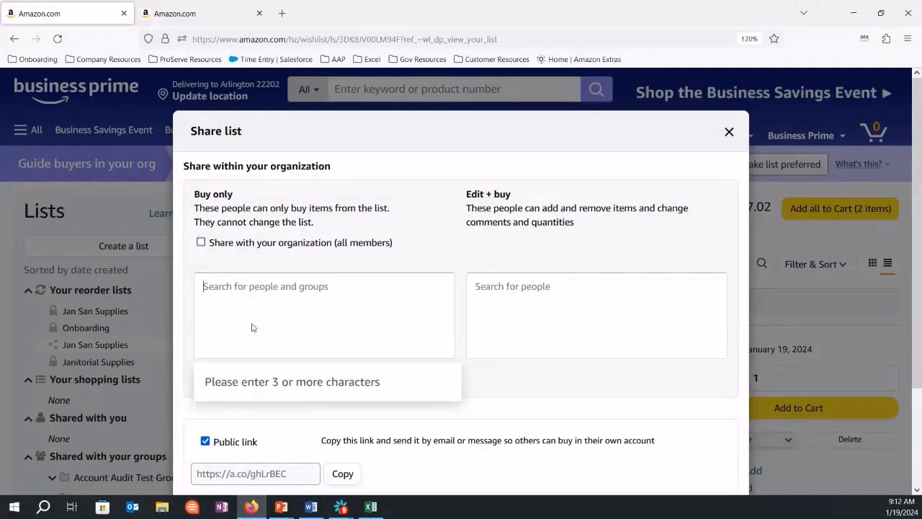
pyautogui.click(201, 243)
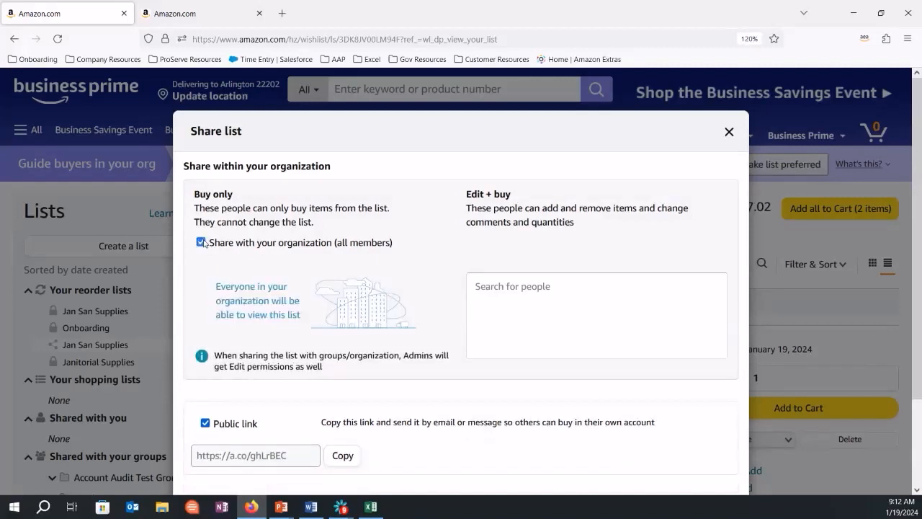
pyautogui.click(202, 243)
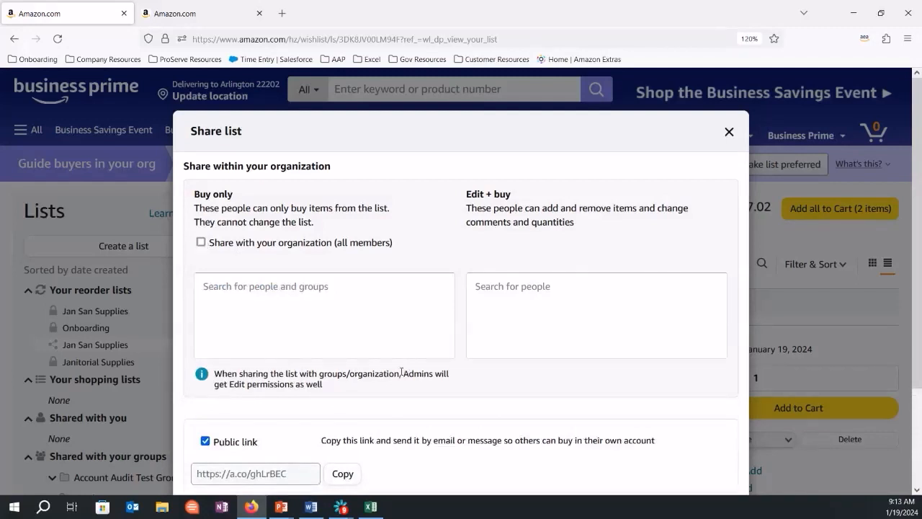
# Review the public link and the other sharing options of the list, and close them without saving
pyautogui.scroll(-3, 401, 373)
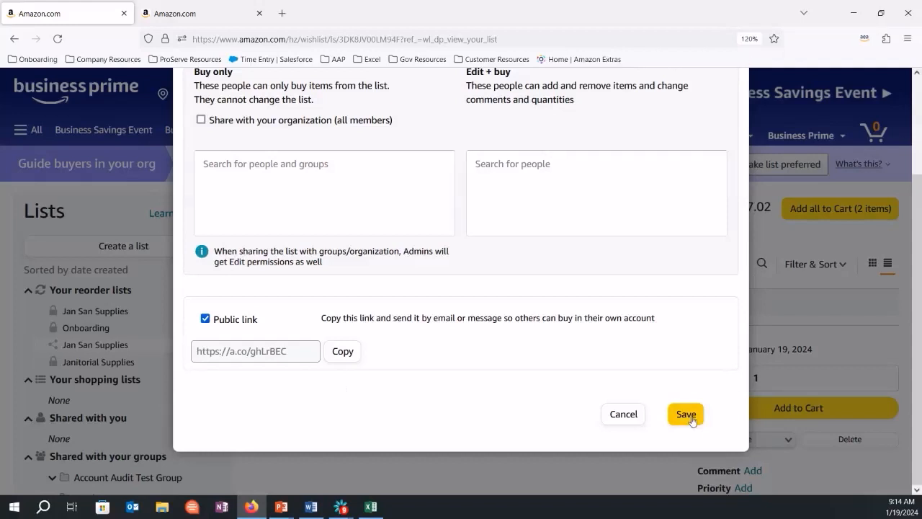
pyautogui.scroll(2, 705, 428)
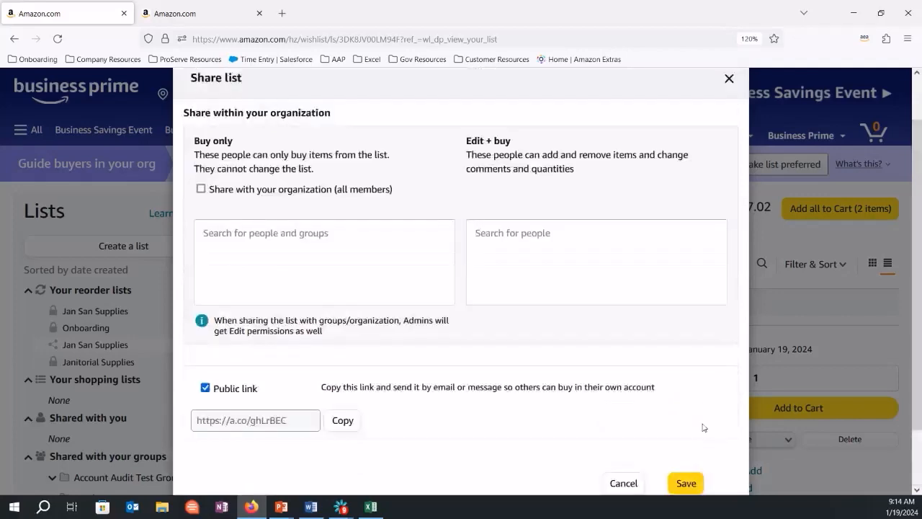
pyautogui.scroll(1, 445, 286)
pyautogui.scroll(-2, 446, 294)
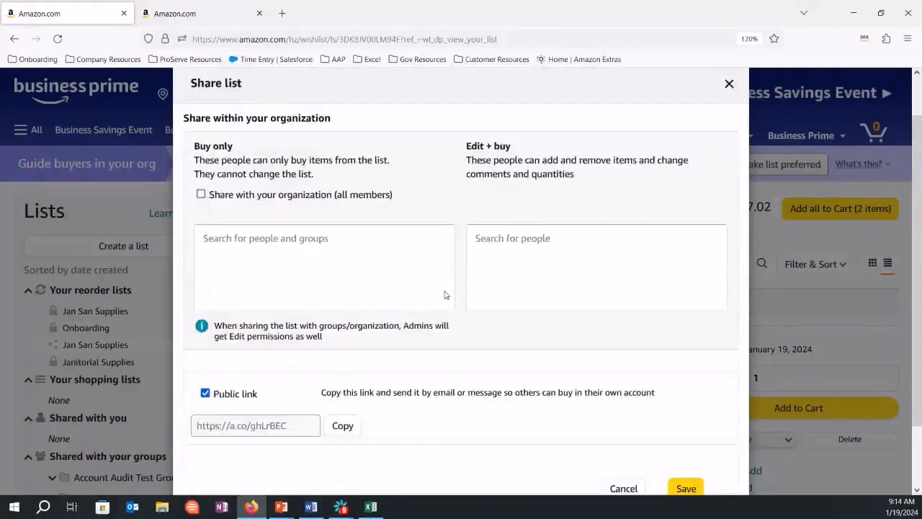
pyautogui.scroll(2, 685, 180)
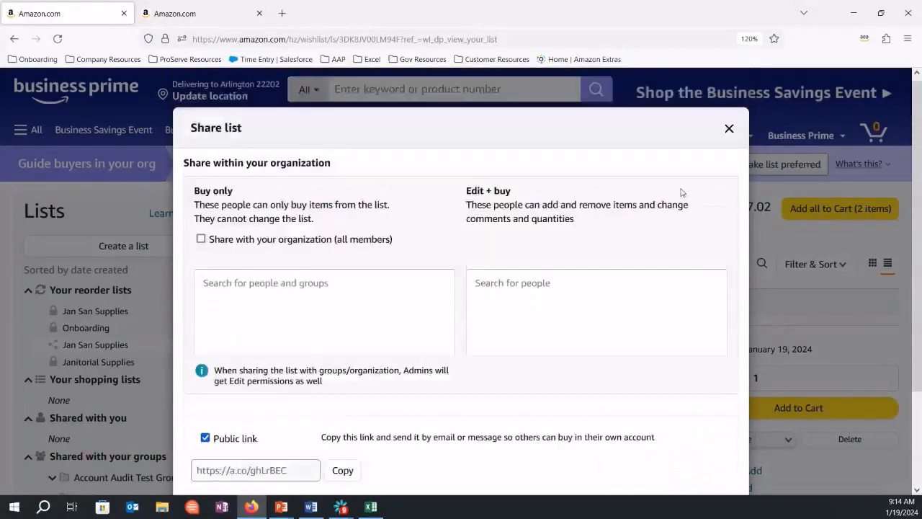
pyautogui.click(725, 131)
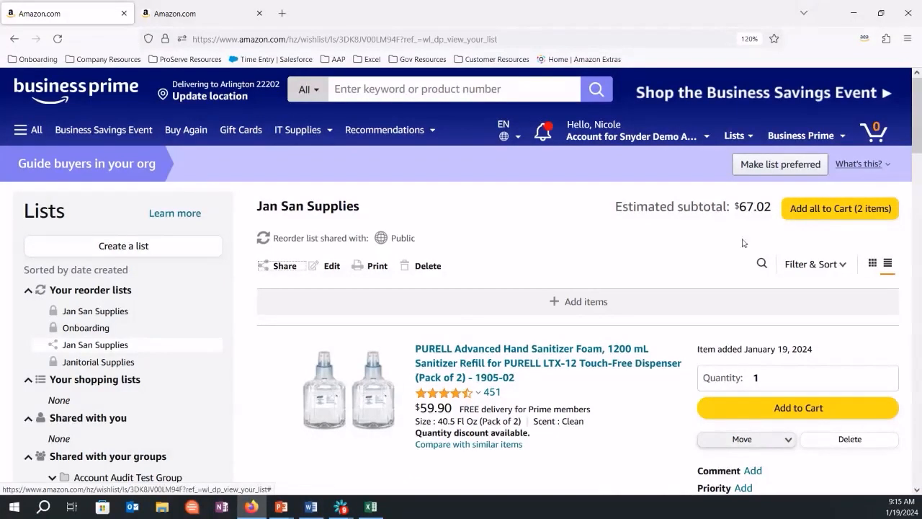
# Start a new reorder list named "Onboarding 2" and choose to fill it from a spreadsheet of items
pyautogui.moveTo(726, 138)
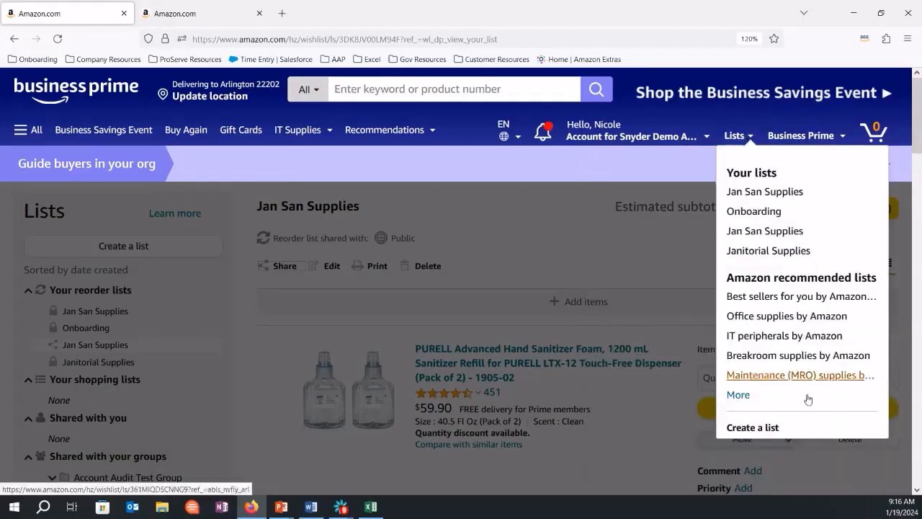
pyautogui.click(771, 433)
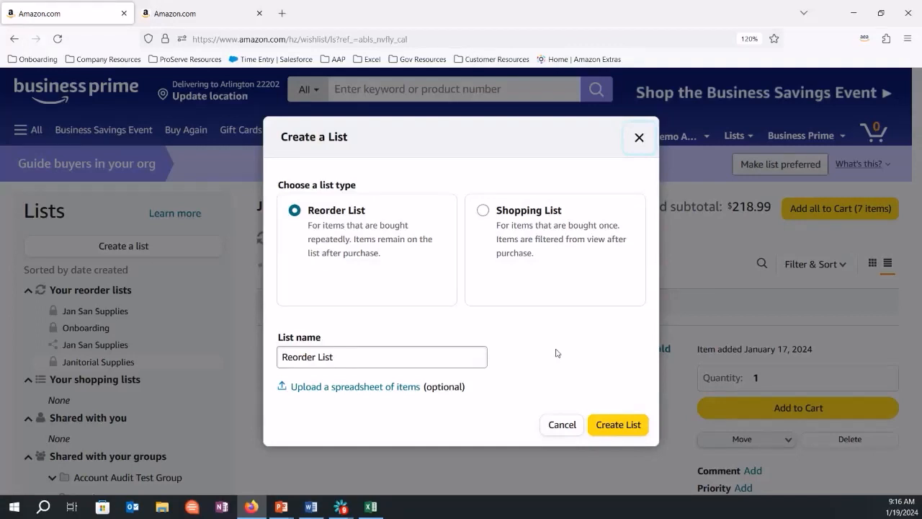
pyautogui.tripleClick(420, 351)
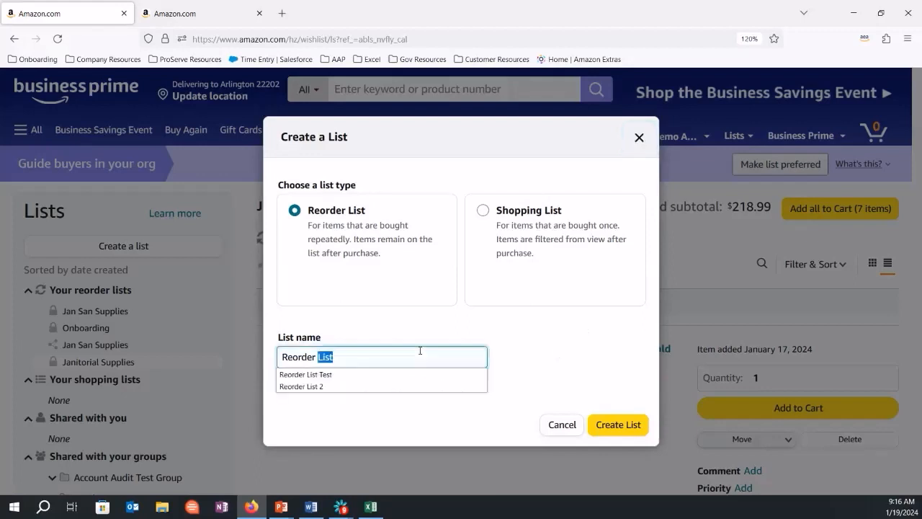
pyautogui.write('On')
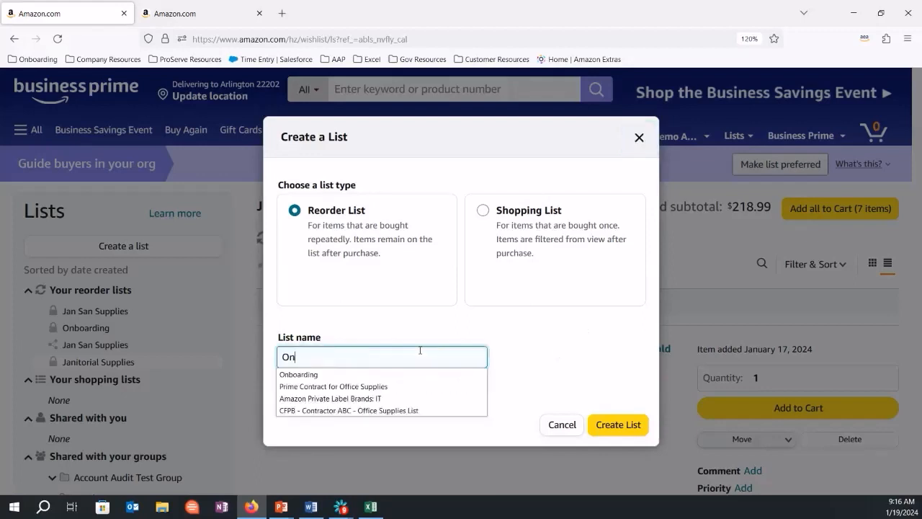
pyautogui.click(374, 373)
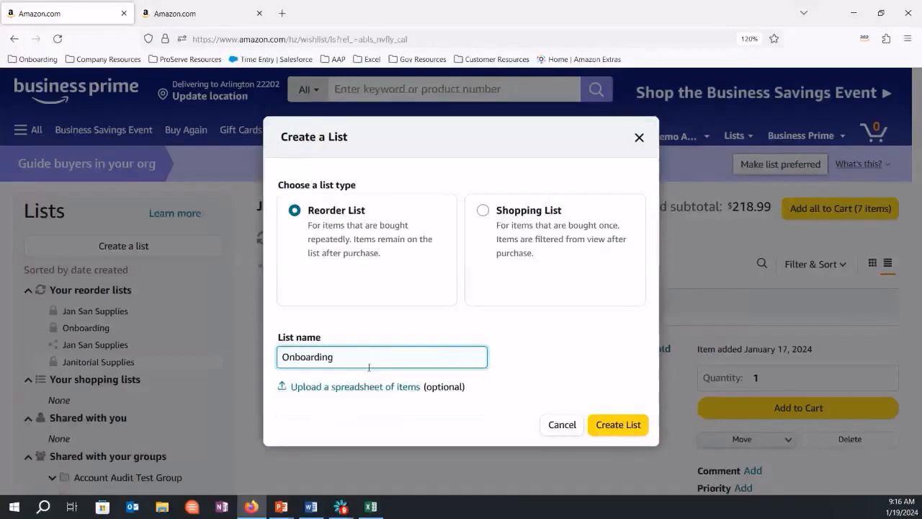
pyautogui.write('2')
pyautogui.click(539, 349)
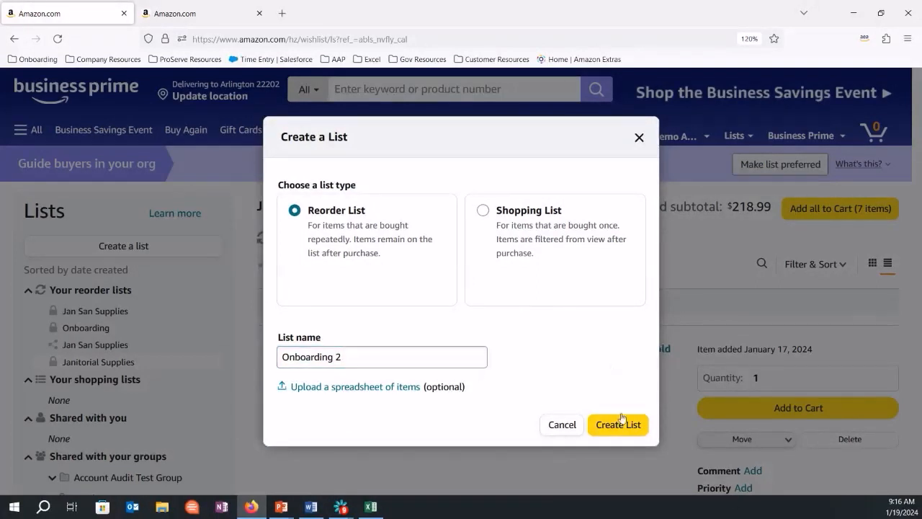
pyautogui.click(389, 387)
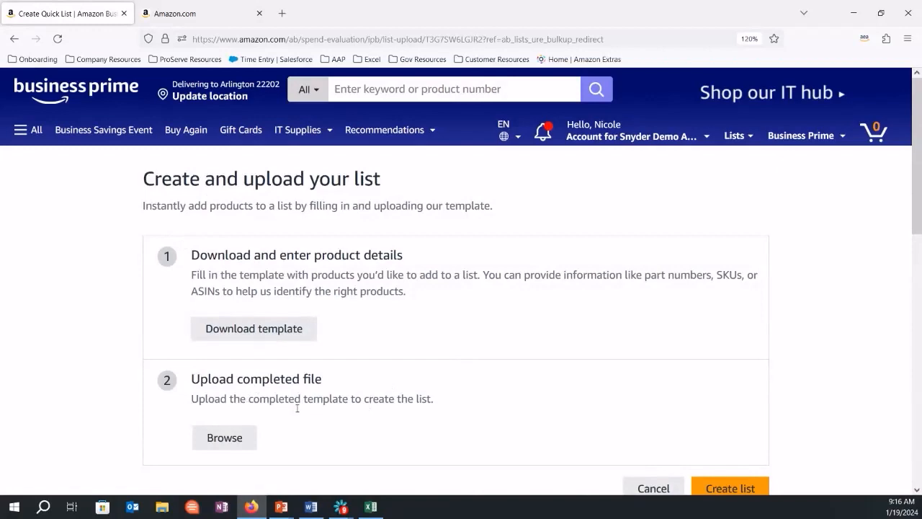
# Switch to the Lists_Upload_Demo workbook in Excel and examine the instructions, product identifier options, optional fields and validation column
pyautogui.click(370, 505)
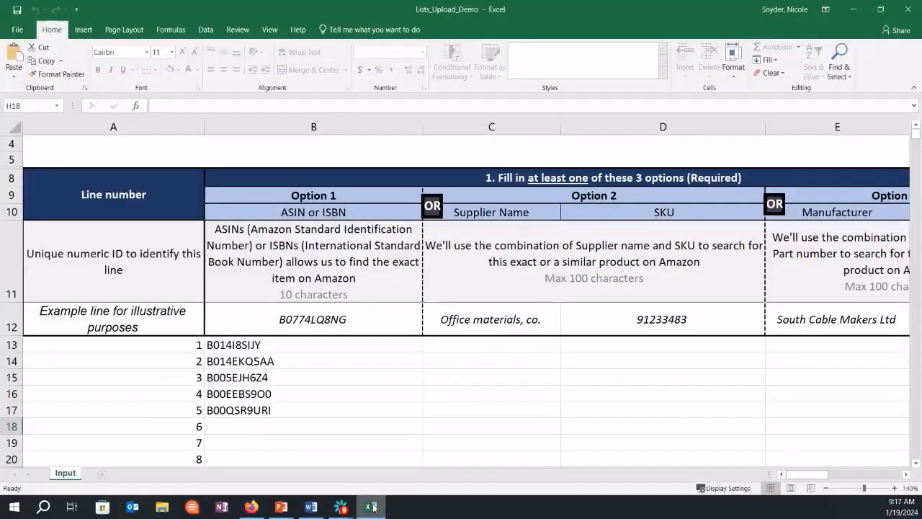
pyautogui.click(827, 488)
pyautogui.click(827, 489)
pyautogui.click(827, 488)
pyautogui.click(827, 489)
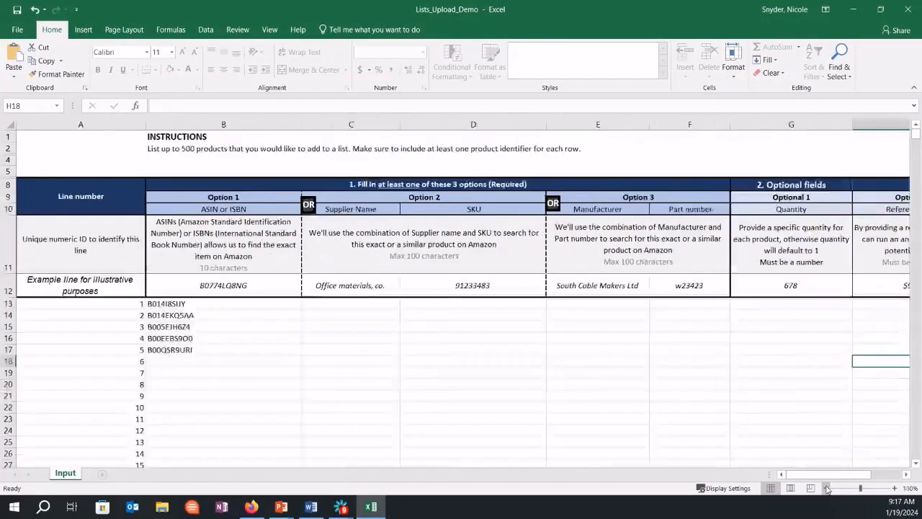
pyautogui.click(826, 488)
pyautogui.click(827, 488)
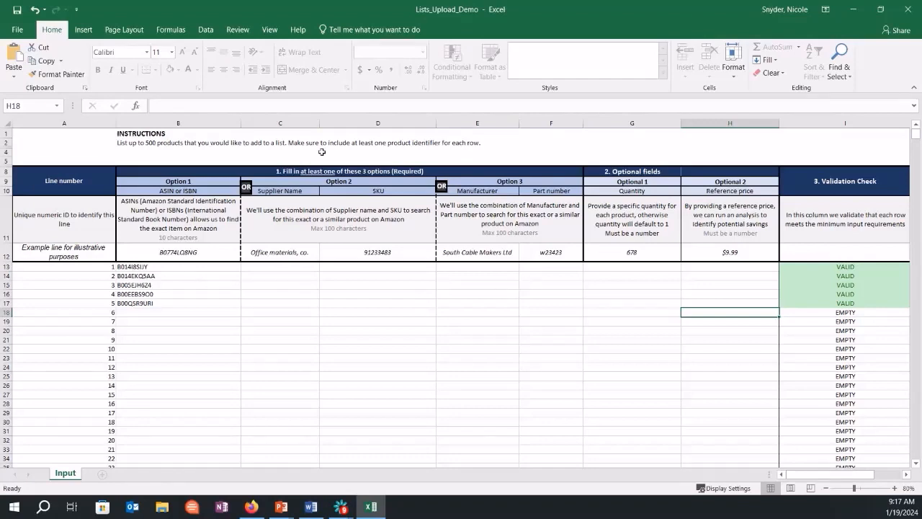
pyautogui.click(894, 488)
pyautogui.click(894, 487)
pyautogui.click(781, 474)
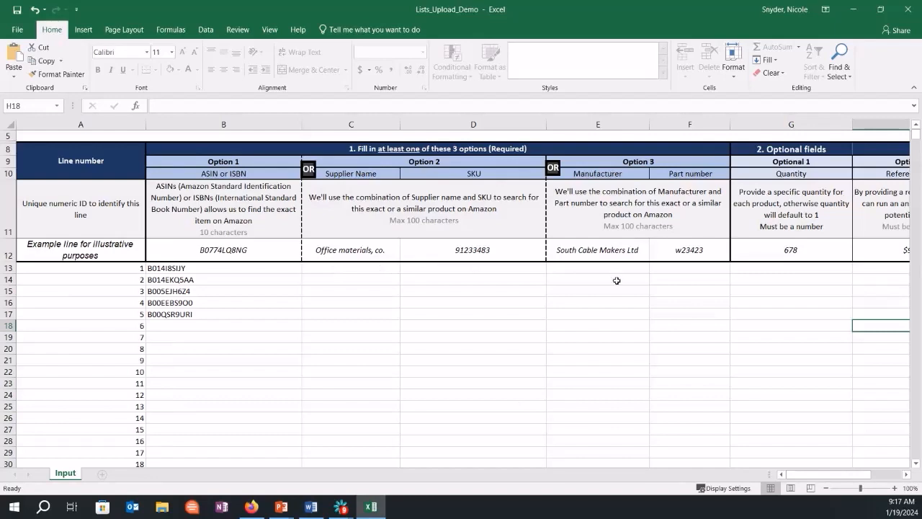
pyautogui.moveTo(818, 475); pyautogui.dragTo(831, 475)
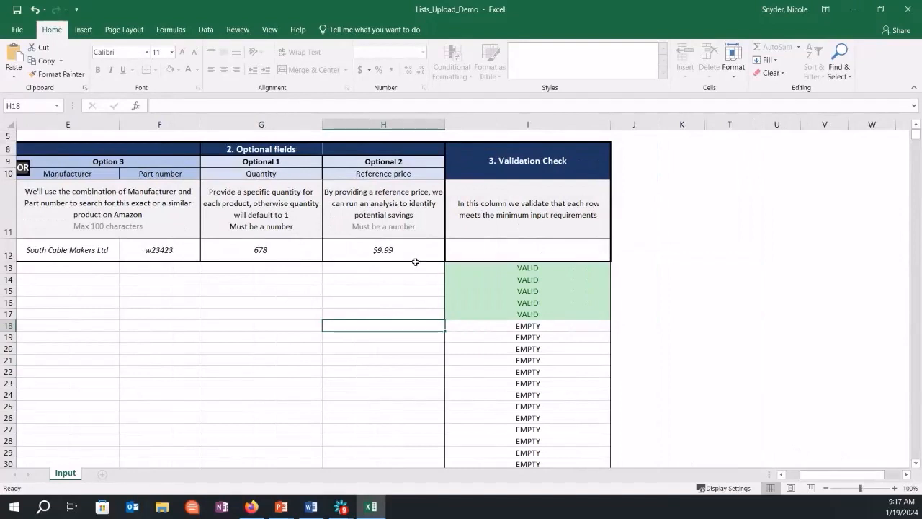
# Try out a quantity of 3 for the first product line in cell G13 and clear it again
pyautogui.click(251, 267)
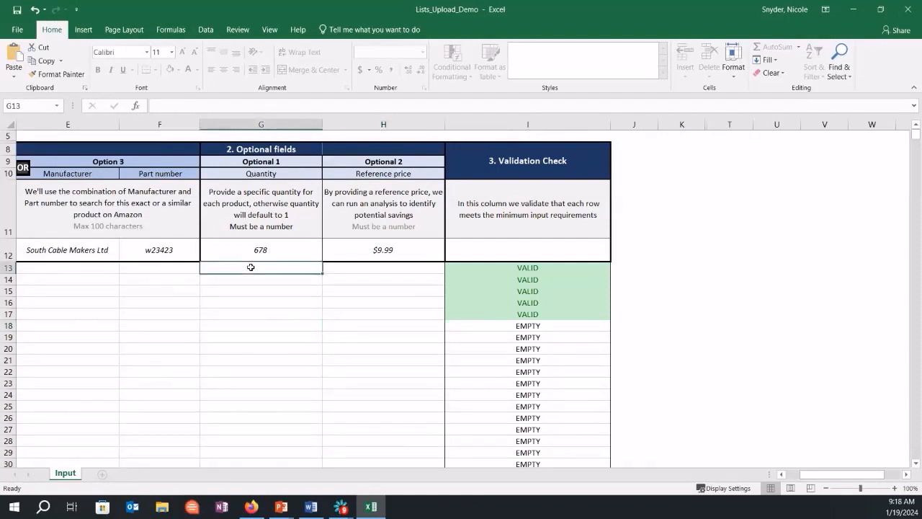
pyautogui.write('3')
pyautogui.click(429, 350)
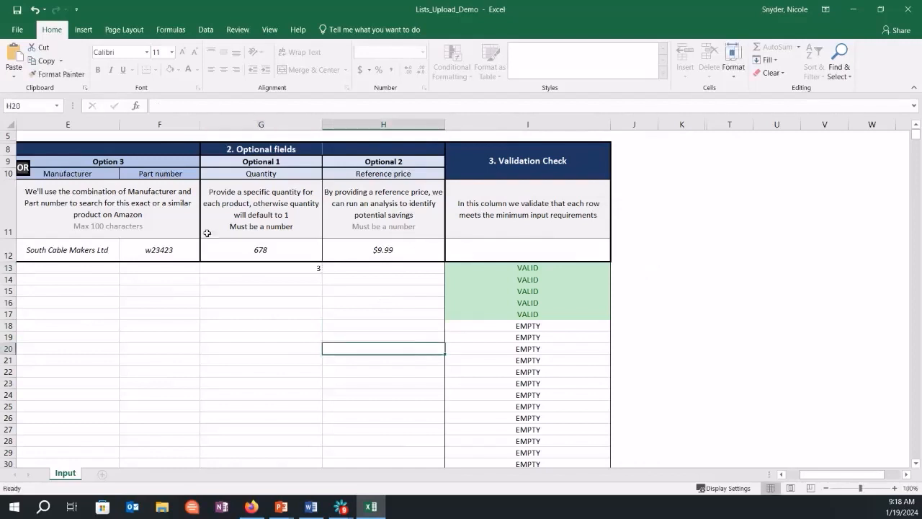
pyautogui.click(260, 270)
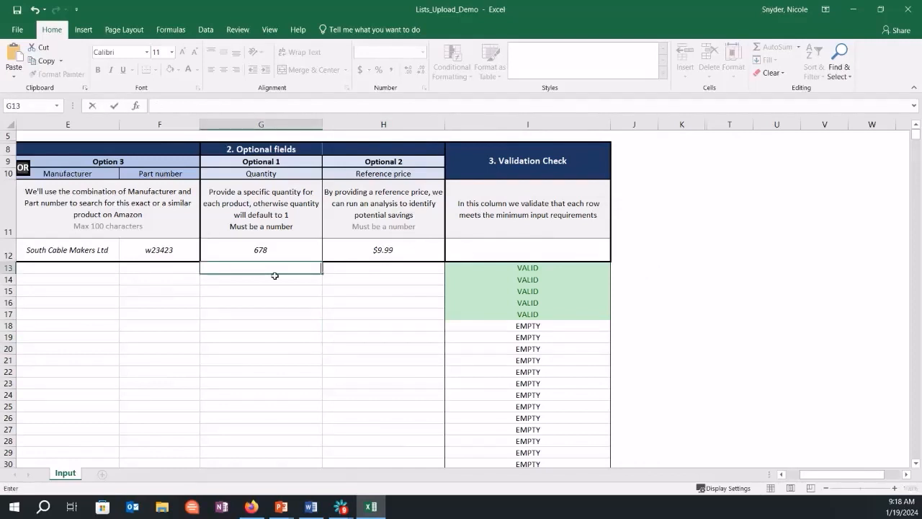
pyautogui.press('Delete')
# Examine the reference price and validation check columns and compare them with the product lines filled in by ASIN
pyautogui.click(378, 266)
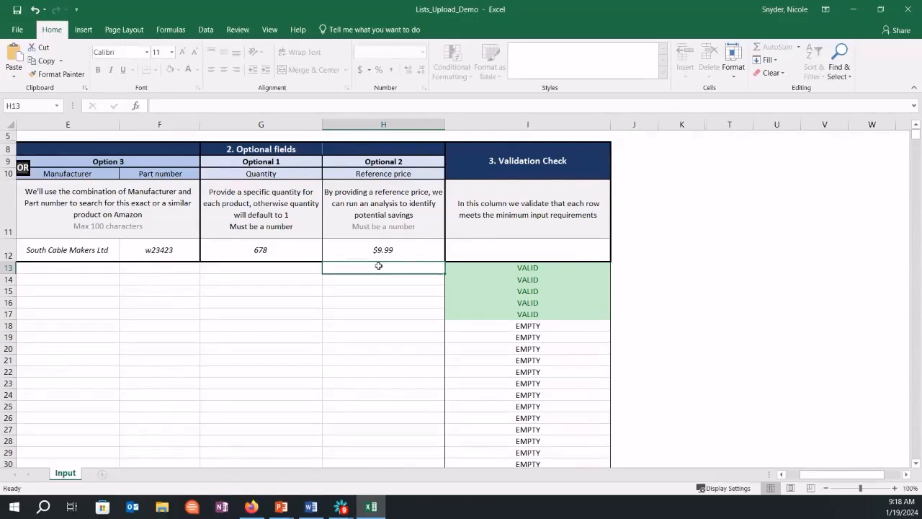
pyautogui.click(412, 323)
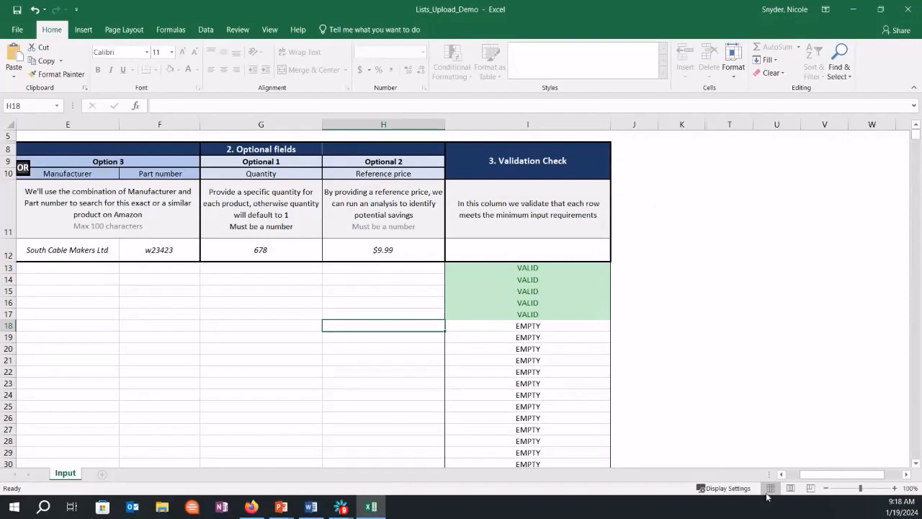
pyautogui.click(791, 482)
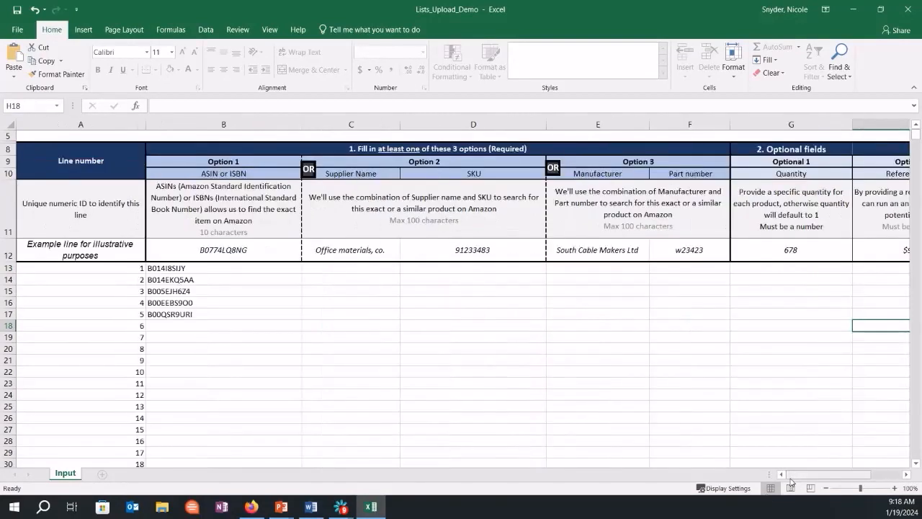
pyautogui.moveTo(795, 476); pyautogui.dragTo(813, 477)
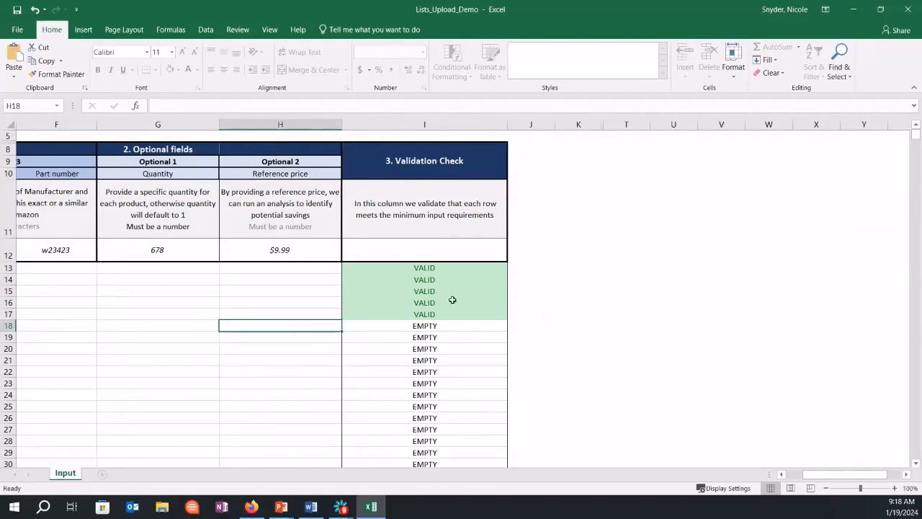
pyautogui.moveTo(808, 476); pyautogui.dragTo(129, 291)
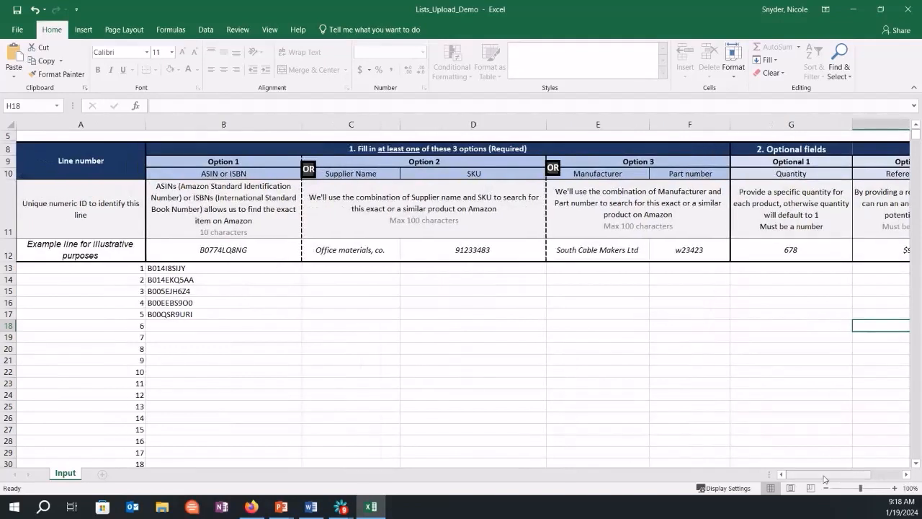
pyautogui.moveTo(825, 476); pyautogui.dragTo(841, 480)
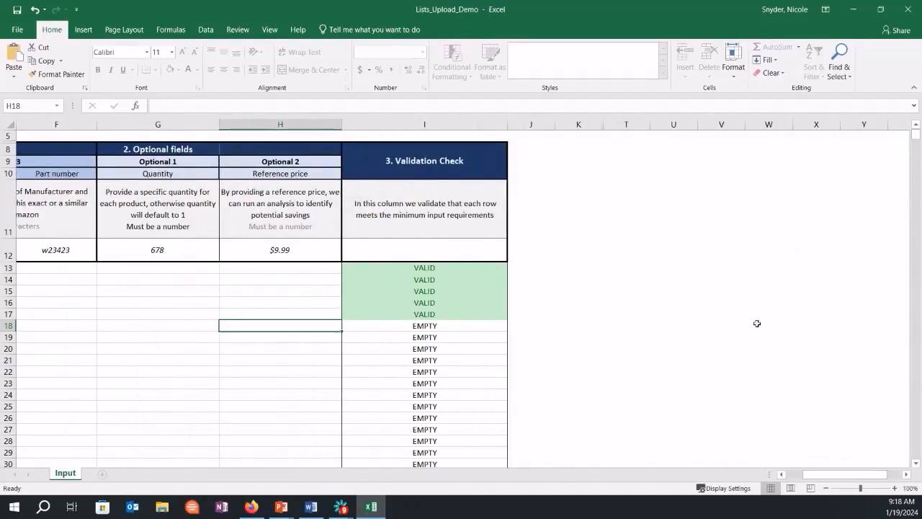
# Test the validation check by entering "t" as the reference price in cell H18, and clear the entry again
pyautogui.write('t')
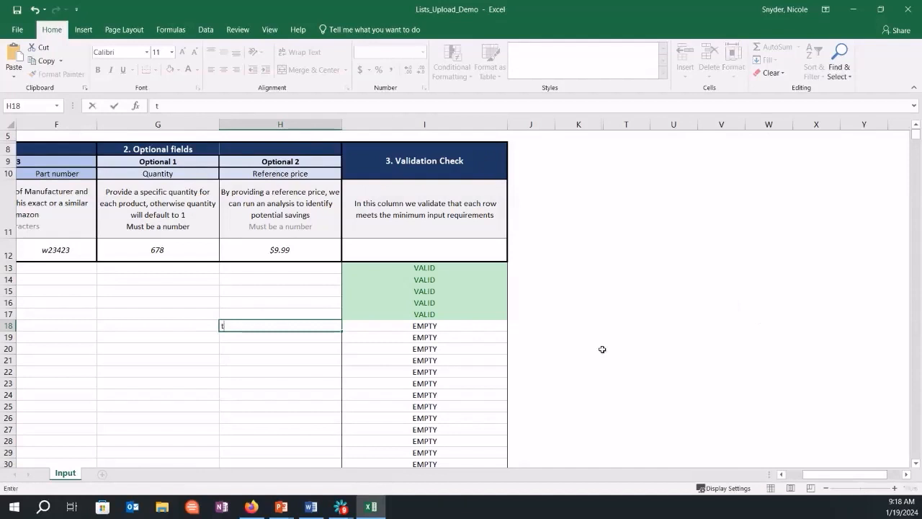
pyautogui.hotkey('ctrl', 'Return')
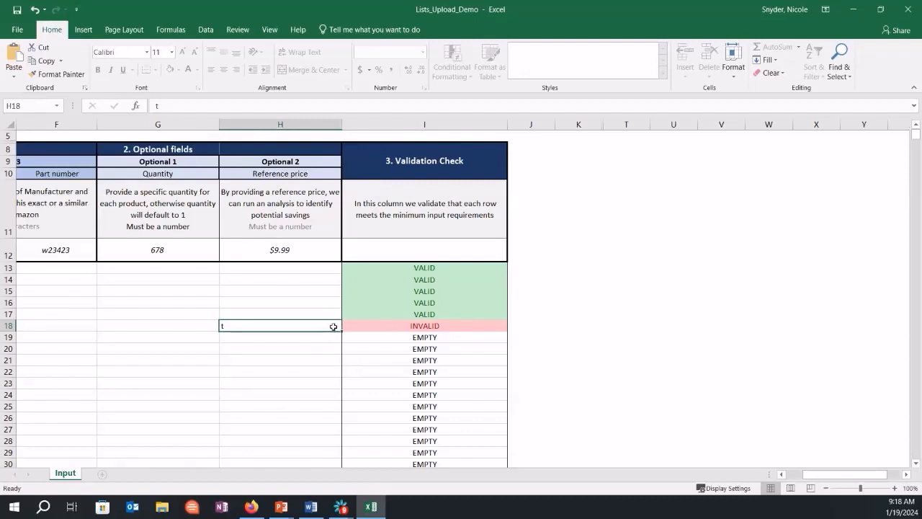
pyautogui.press('Delete')
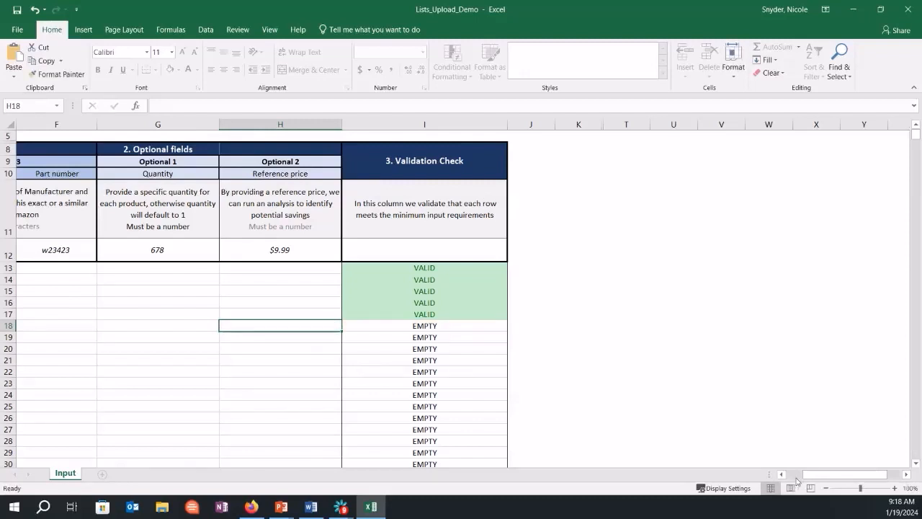
pyautogui.click(797, 481)
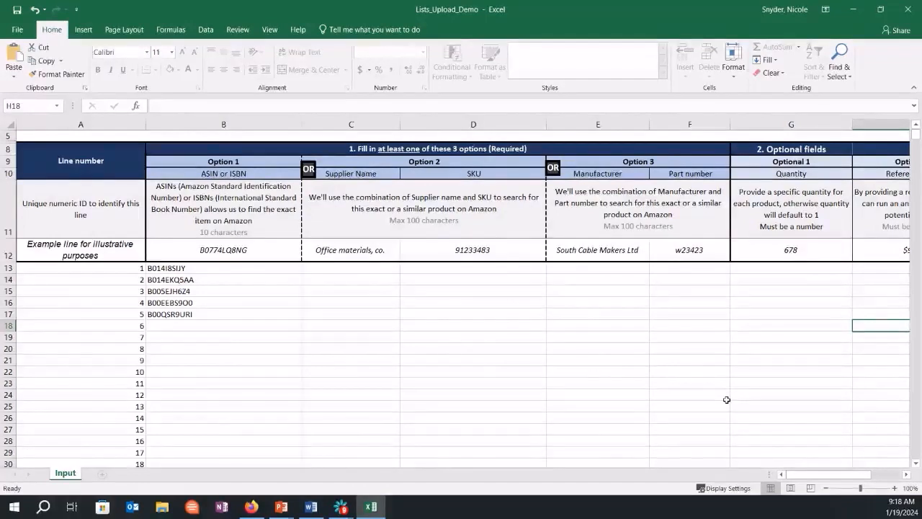
# Return to Amazon Business in Firefox, upload Lists_Upload_Demo as the completed template, and create the list from it
pyautogui.click(855, 9)
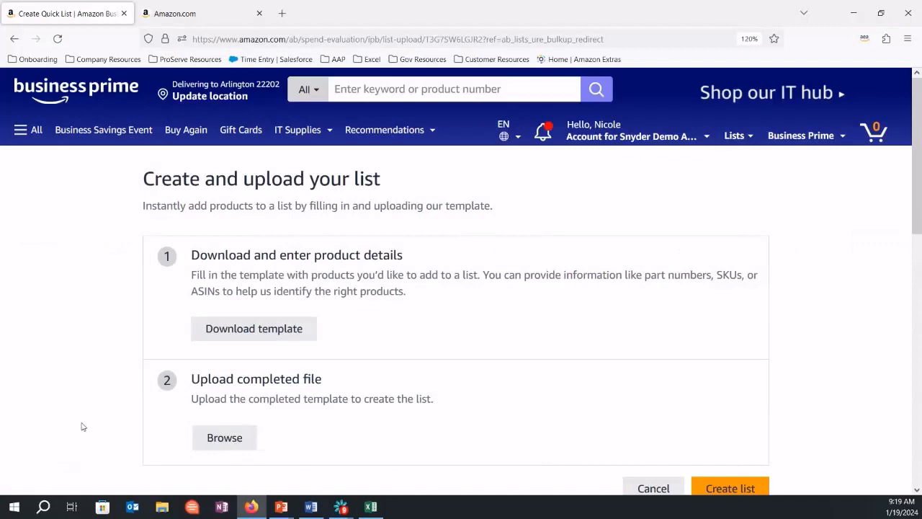
pyautogui.click(225, 438)
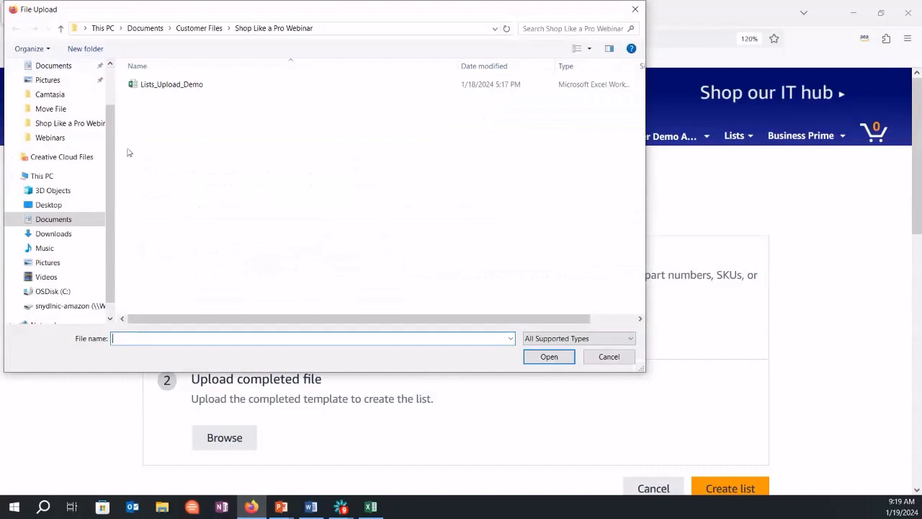
pyautogui.click(174, 86)
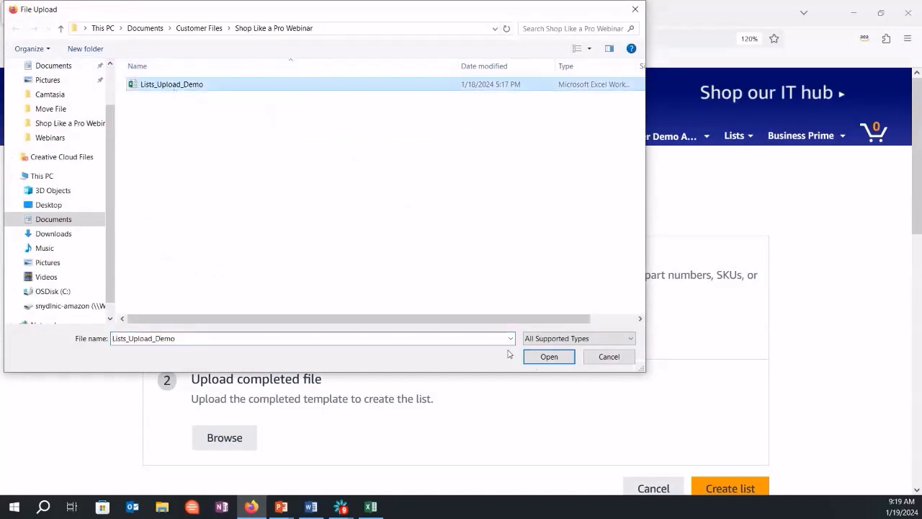
pyautogui.click(546, 357)
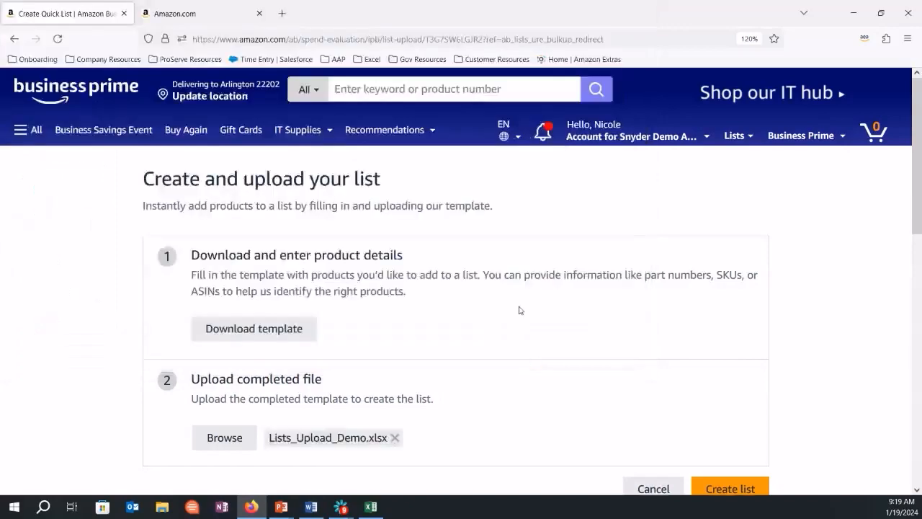
pyautogui.scroll(-3, 519, 311)
pyautogui.click(749, 338)
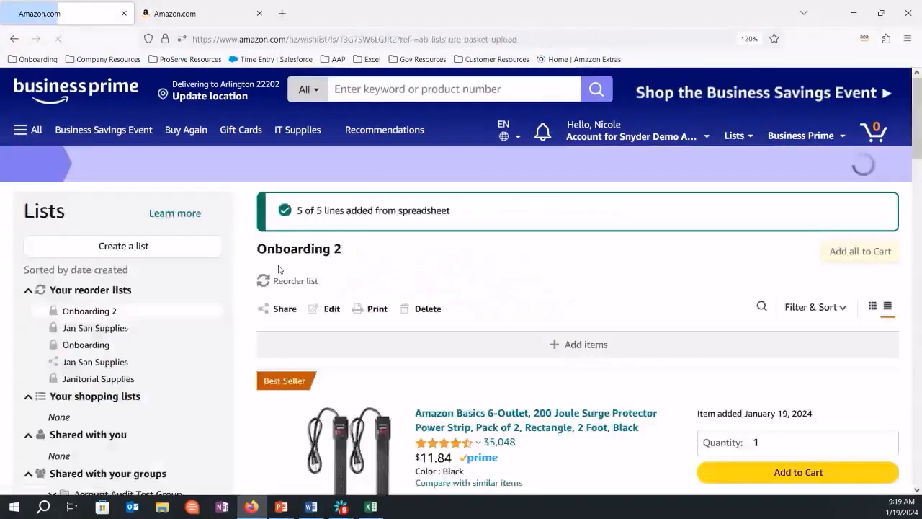
# Review the products that the spreadsheet upload placed in the Onboarding 2 list
pyautogui.scroll(-2, 450, 344)
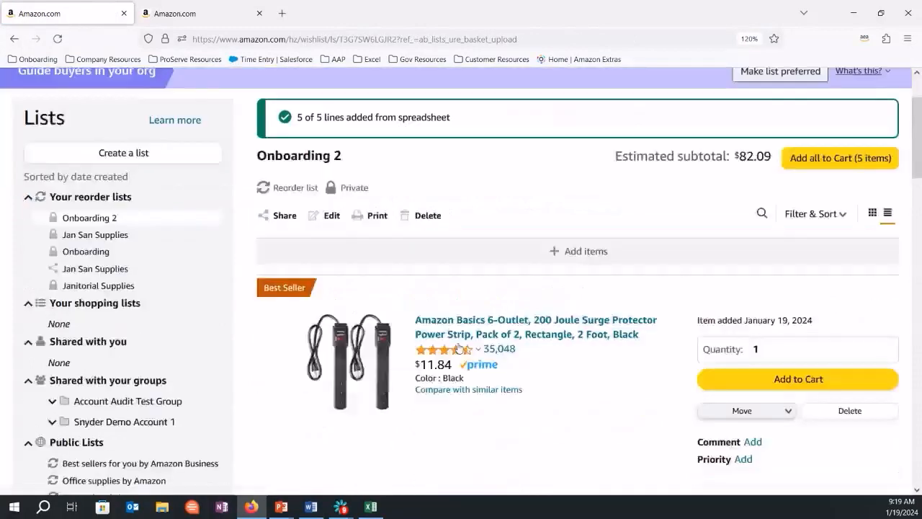
pyautogui.scroll(-5, 481, 389)
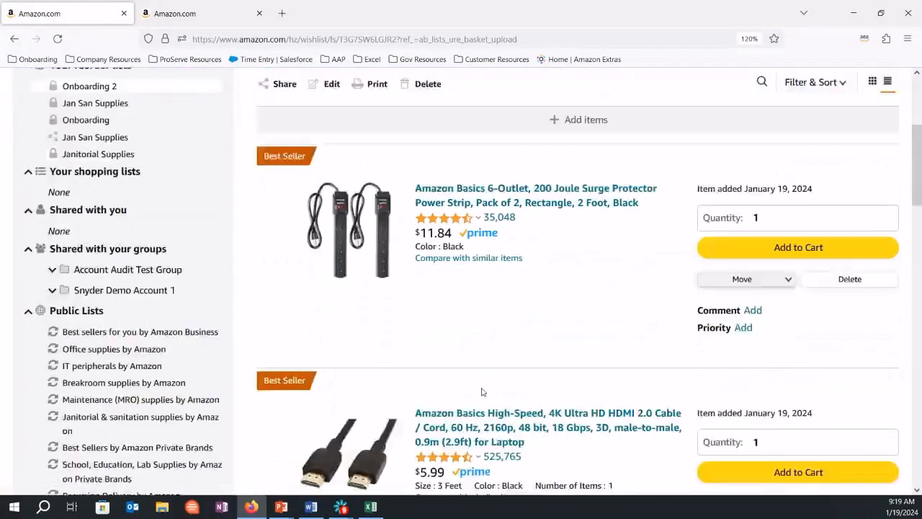
pyautogui.scroll(-8, 482, 393)
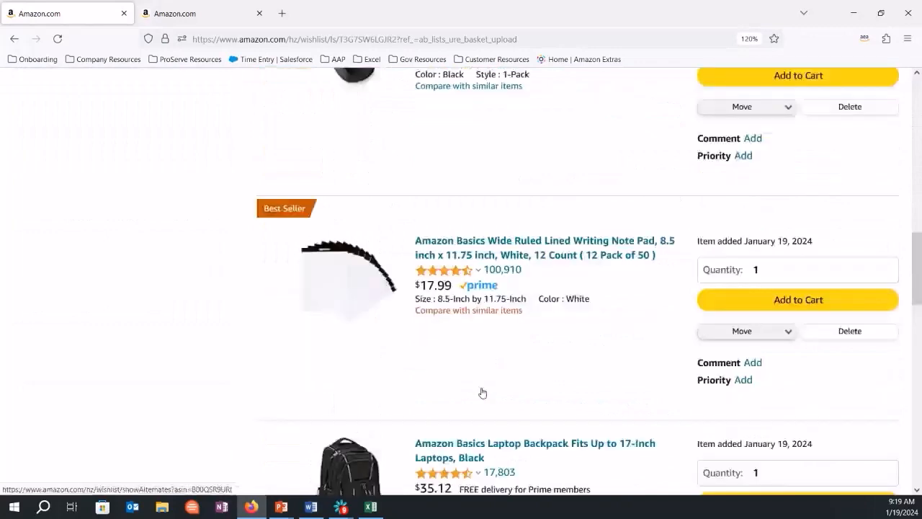
pyautogui.scroll(20, 482, 392)
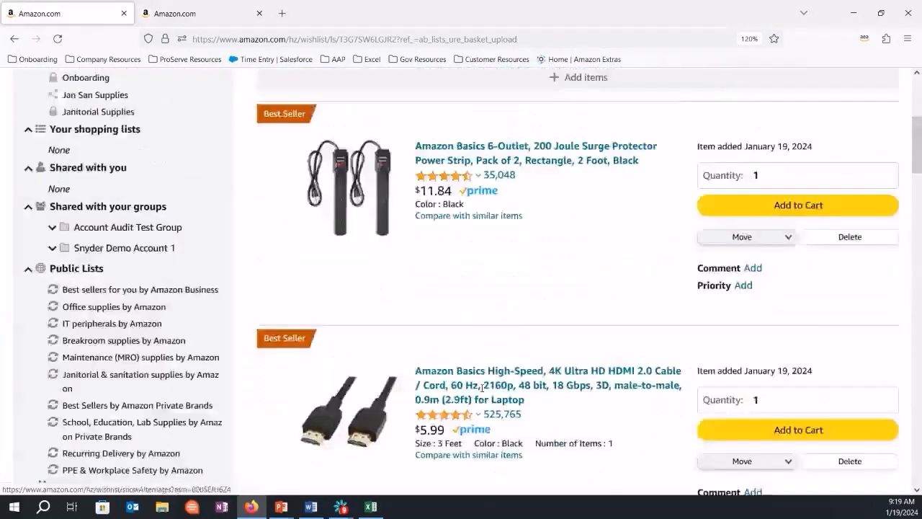
pyautogui.scroll(1, 482, 392)
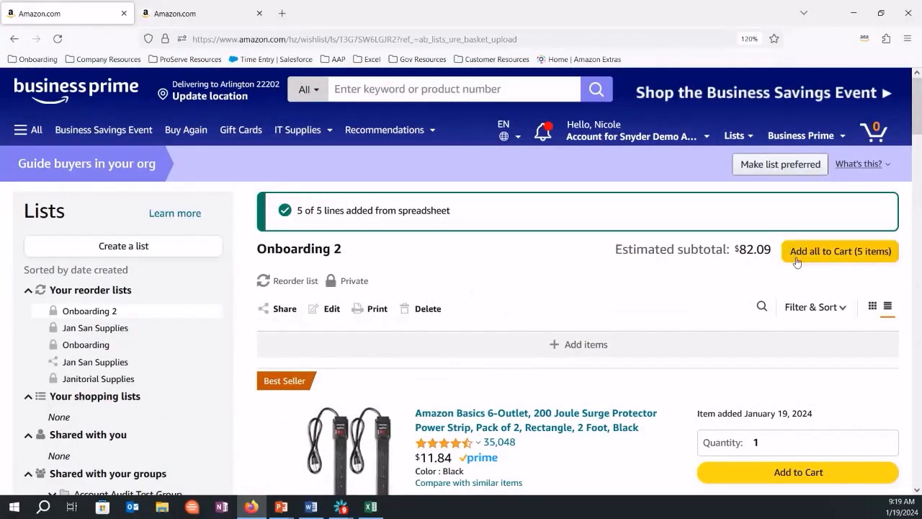
# Set the quantity of the Amazon Basics 6-Outlet surge protector in Onboarding 2 to 3 and check the list's estimated subtotal
pyautogui.scroll(-6, 796, 262)
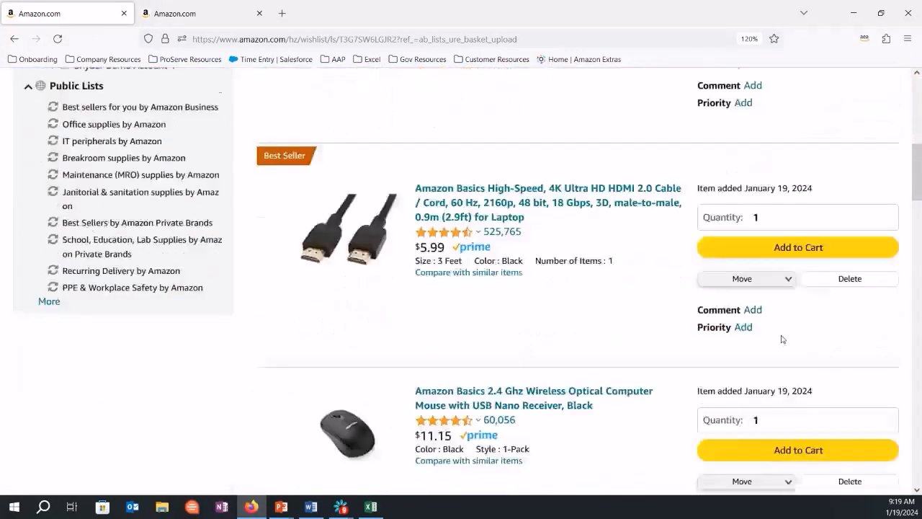
pyautogui.scroll(-2, 782, 339)
pyautogui.scroll(6, 813, 384)
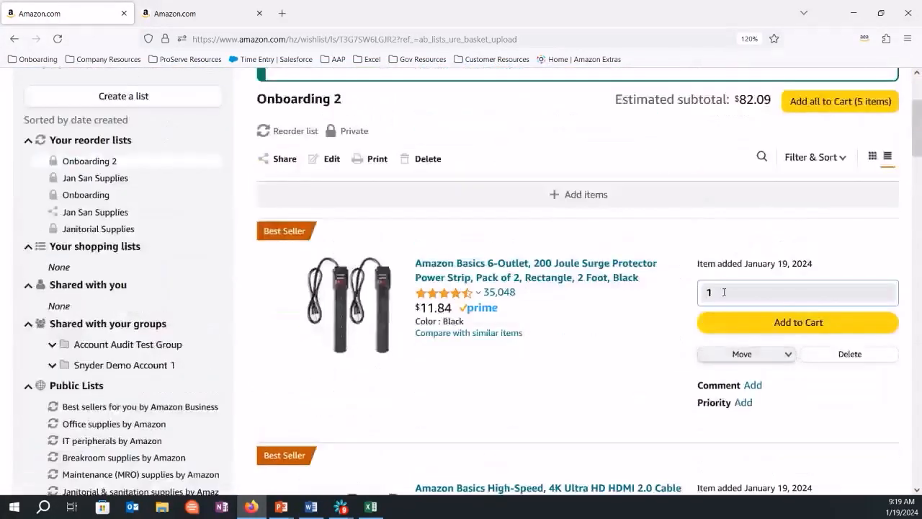
pyautogui.press('BackSpace')
pyautogui.write('3')
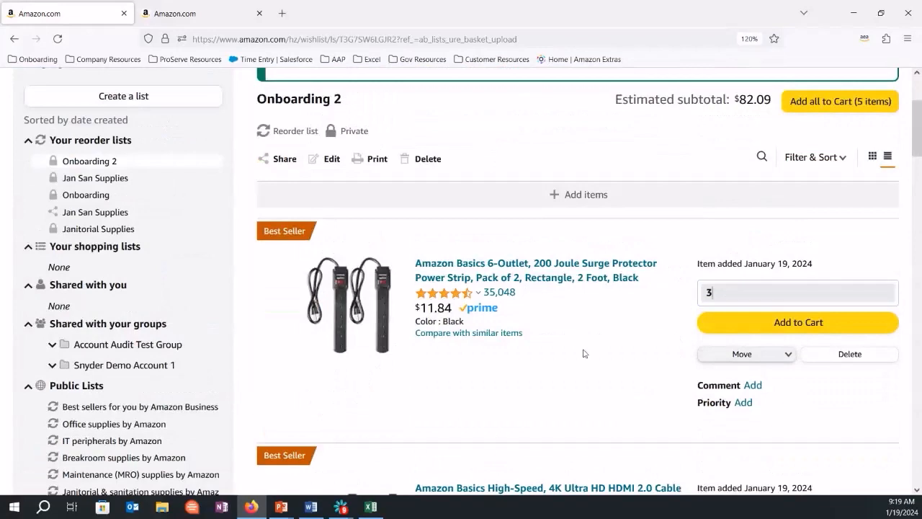
pyautogui.click(611, 389)
pyautogui.scroll(2, 746, 277)
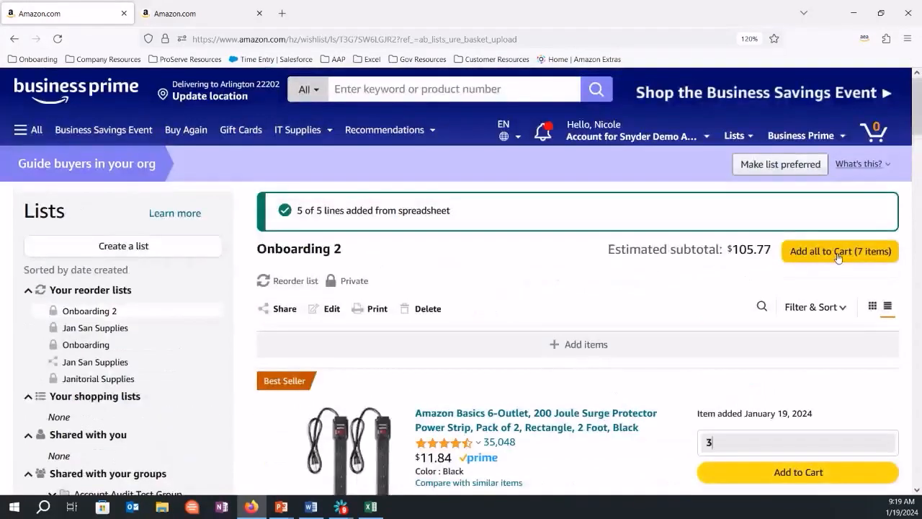
# Restore the surge protector's quantity to 1 and check the Onboarding 2 item lines and estimated subtotal
pyautogui.scroll(-1, 828, 267)
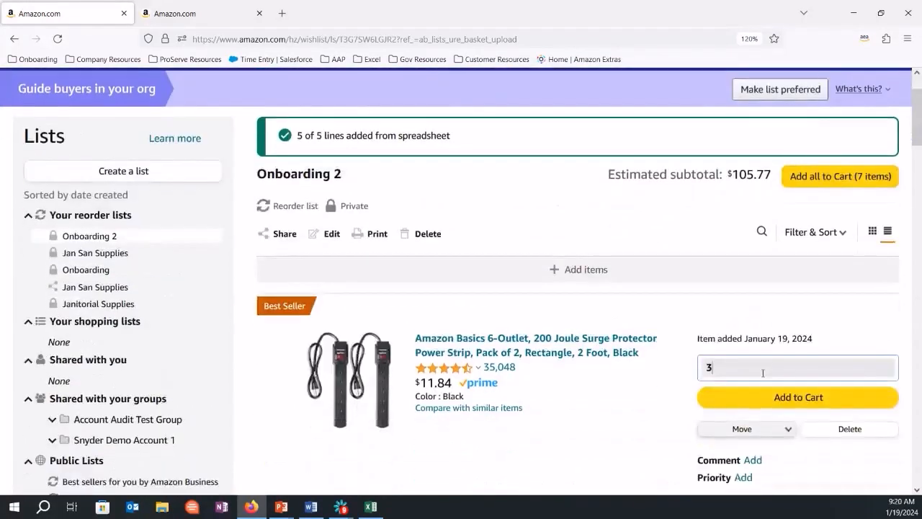
pyautogui.scroll(-2, 742, 358)
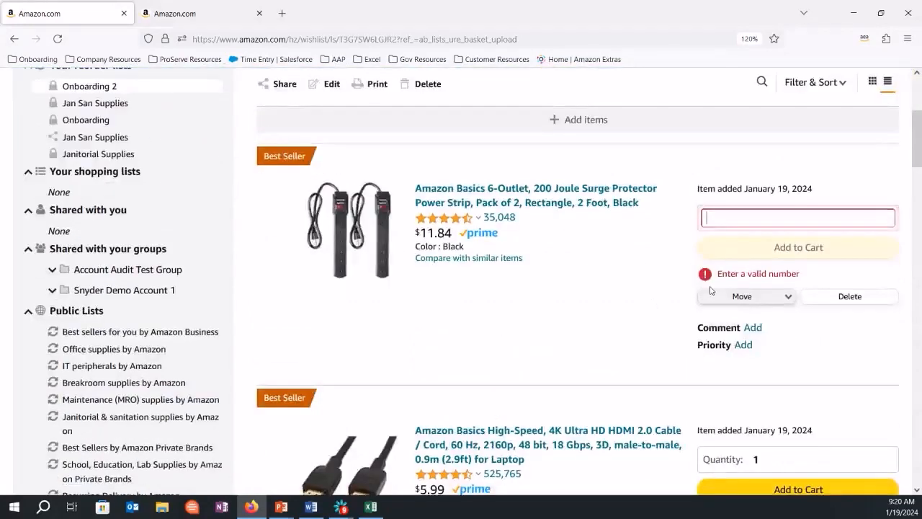
pyautogui.write('1')
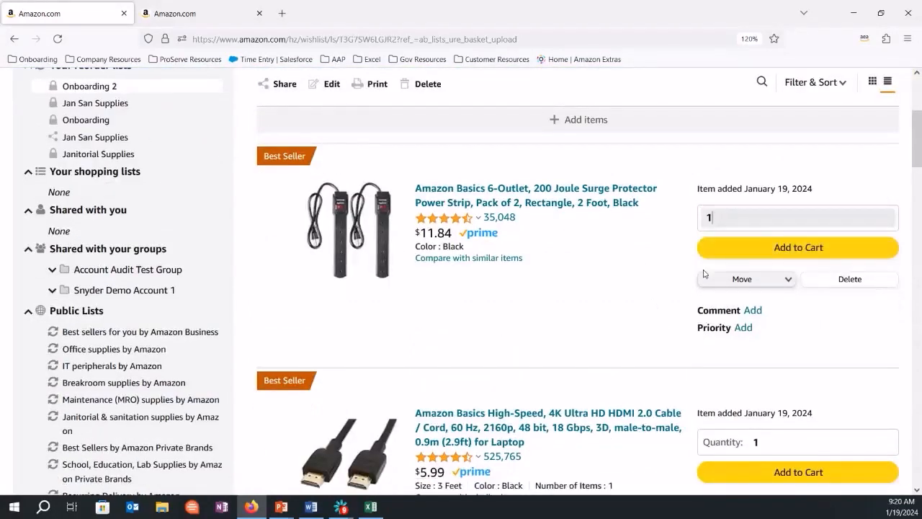
pyautogui.scroll(-1, 741, 263)
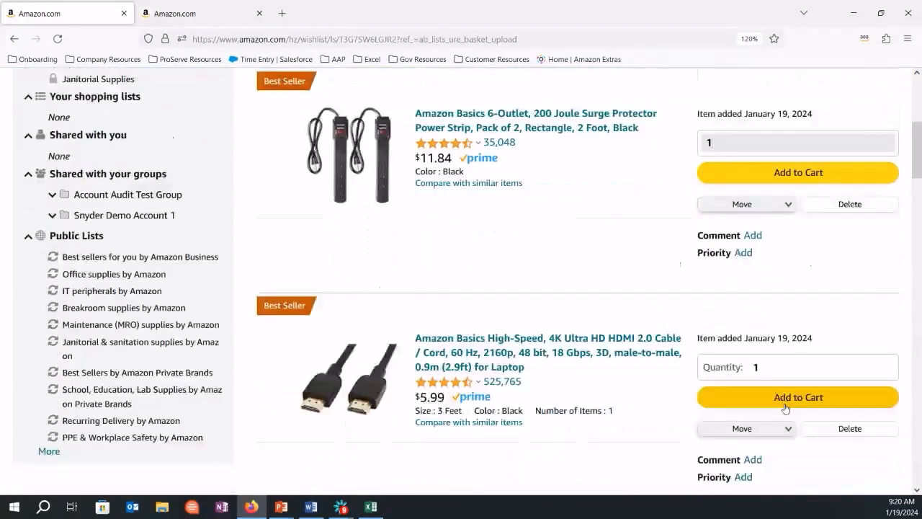
pyautogui.scroll(-2, 785, 406)
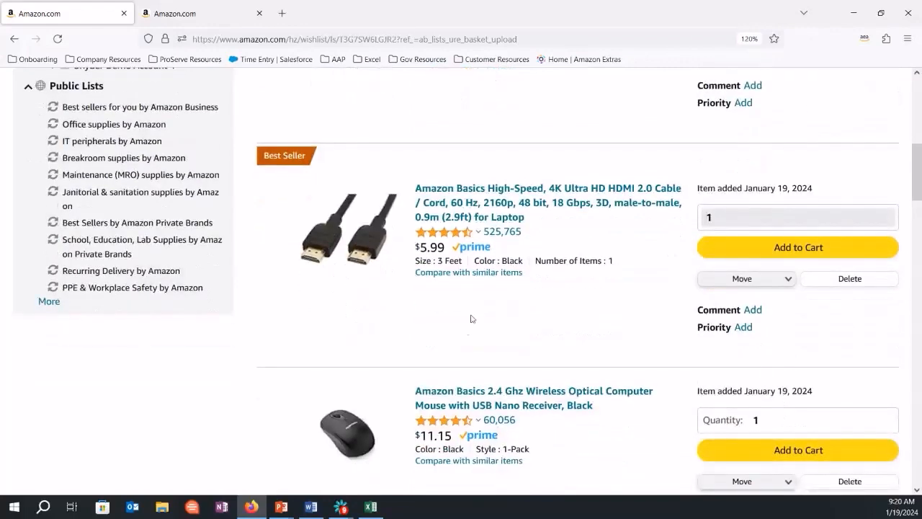
pyautogui.scroll(2, 525, 347)
pyautogui.scroll(2, 525, 347)
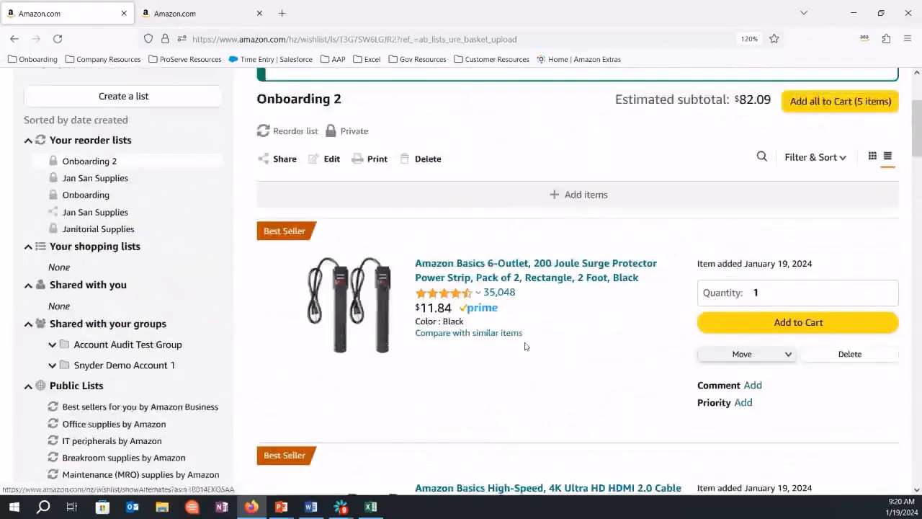
pyautogui.scroll(2, 585, 360)
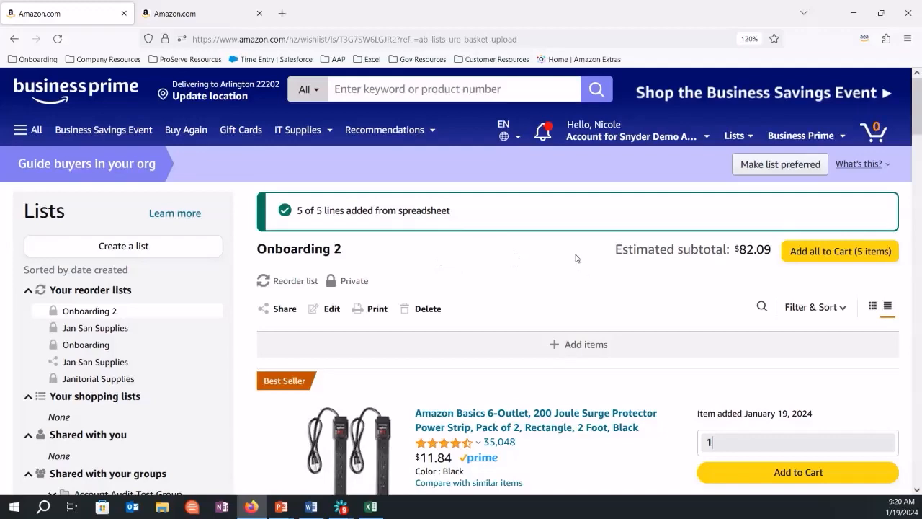
pyautogui.scroll(-2, 561, 269)
pyautogui.scroll(2, 558, 268)
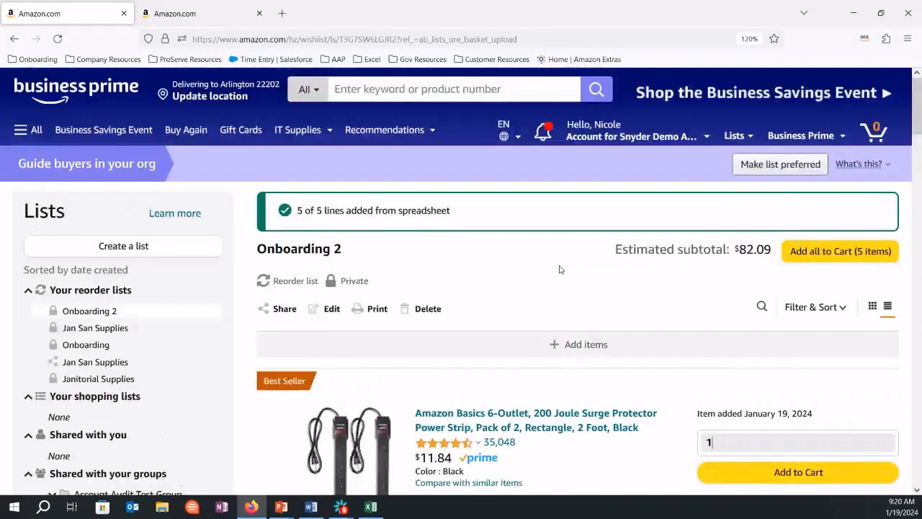
pyautogui.scroll(-3, 558, 268)
pyautogui.scroll(-4, 585, 319)
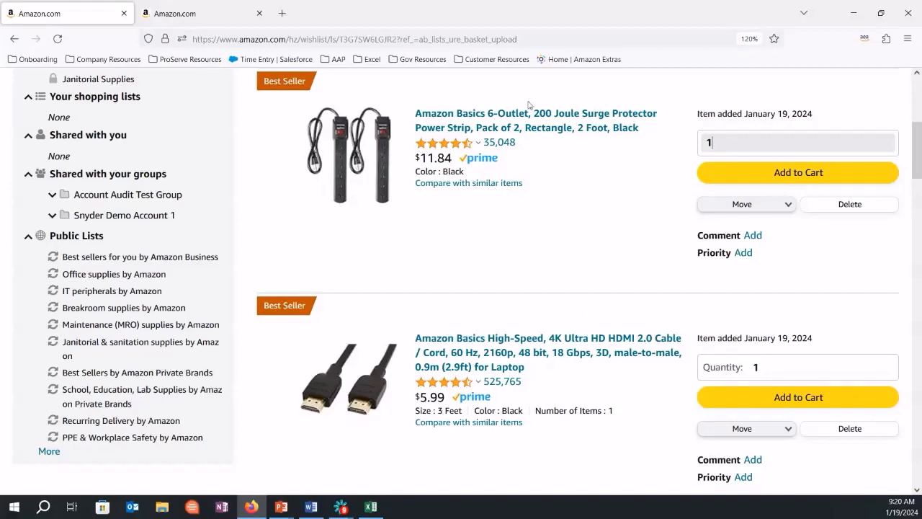
pyautogui.scroll(5, 504, 216)
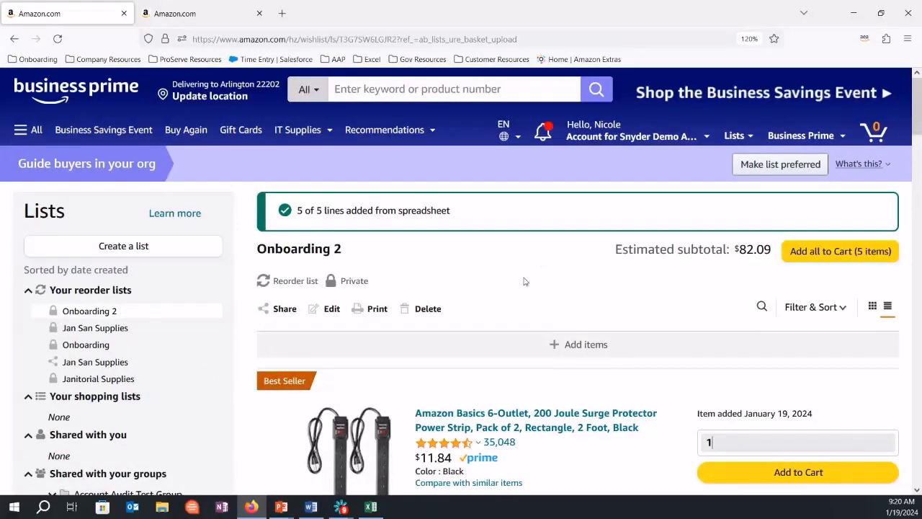
pyautogui.scroll(-1, 563, 285)
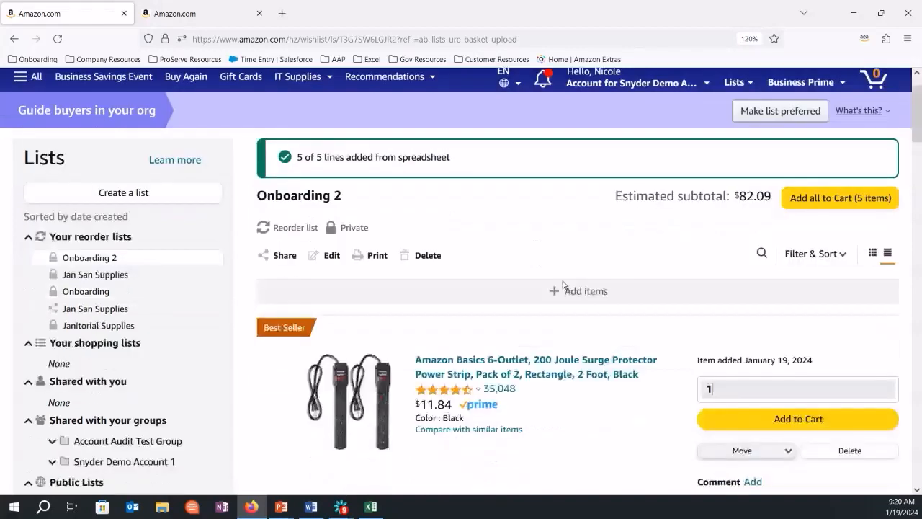
pyautogui.scroll(-7, 563, 285)
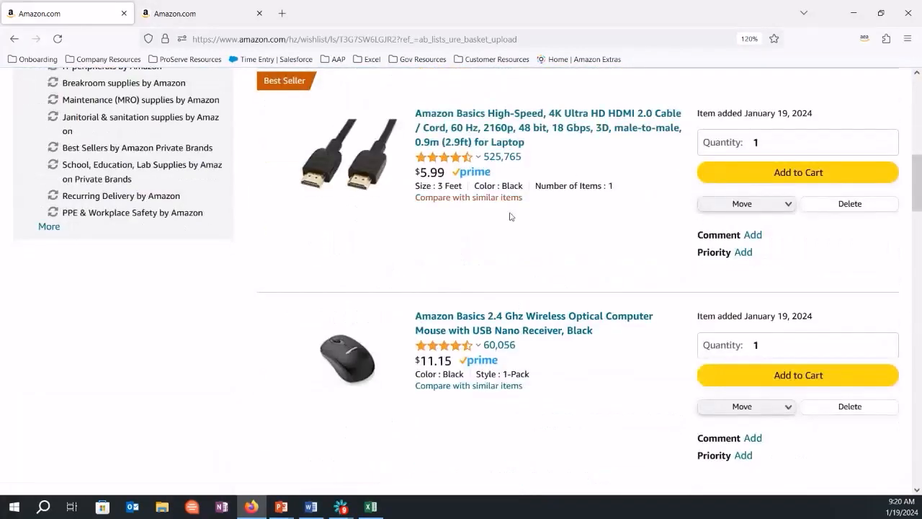
pyautogui.scroll(1, 565, 248)
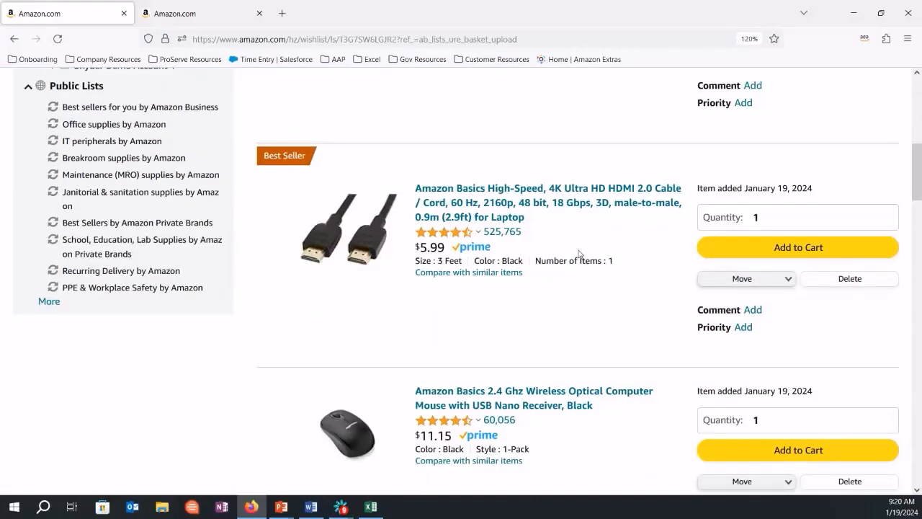
pyautogui.scroll(3, 554, 350)
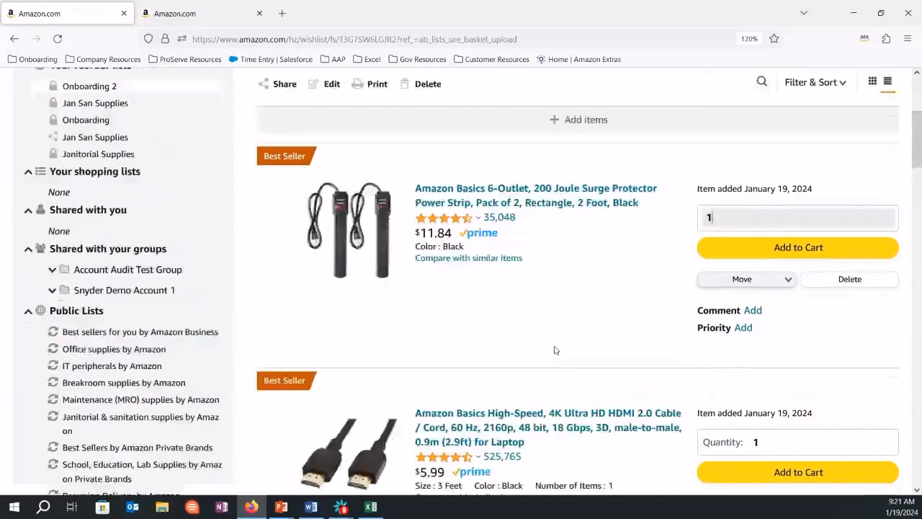
pyautogui.scroll(3, 554, 350)
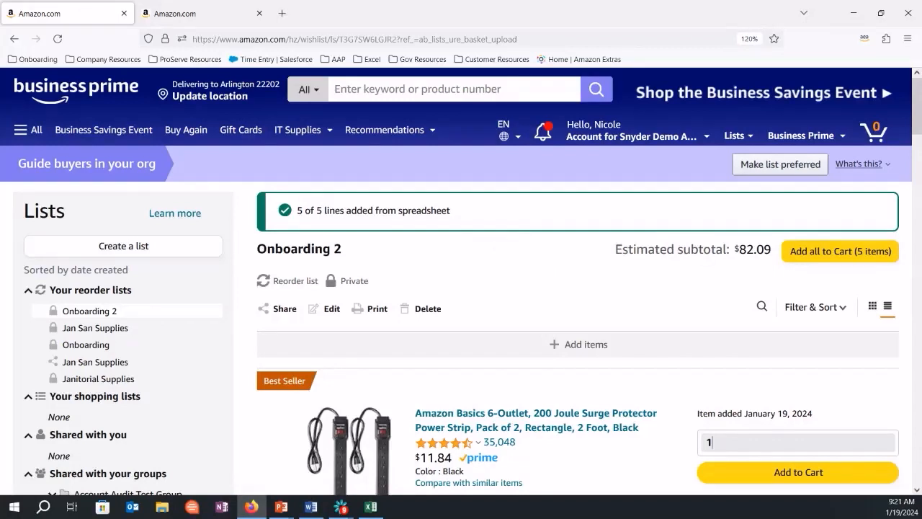
# Switch to the running PowerPoint slide show and advance it to the Resources slide
pyautogui.moveTo(281, 507)
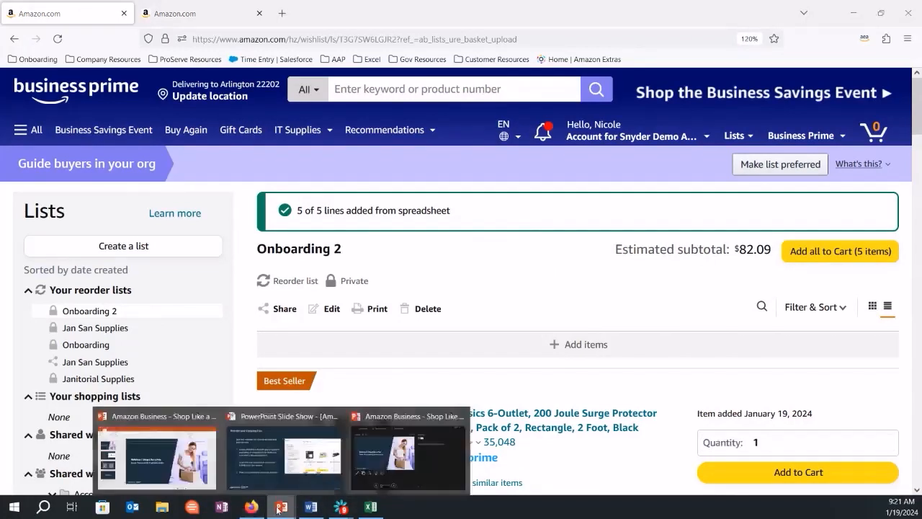
pyautogui.click(287, 468)
pyautogui.press('Right')
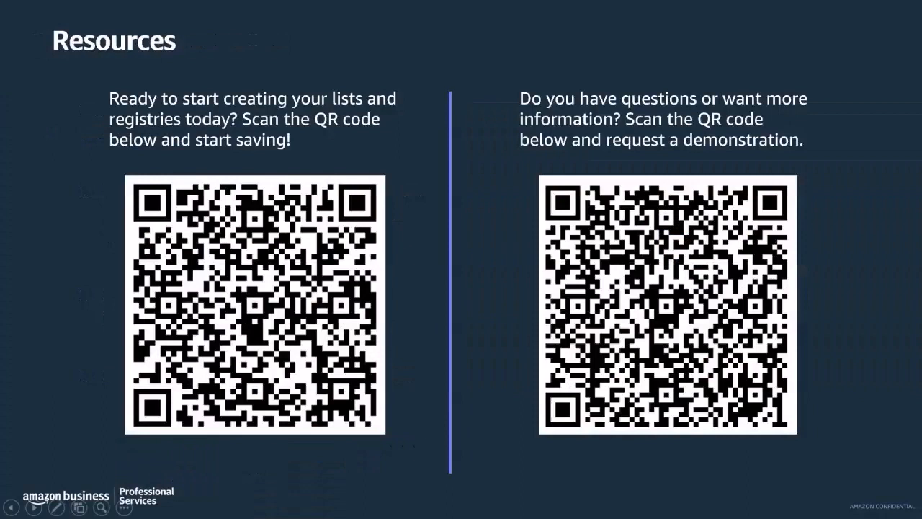